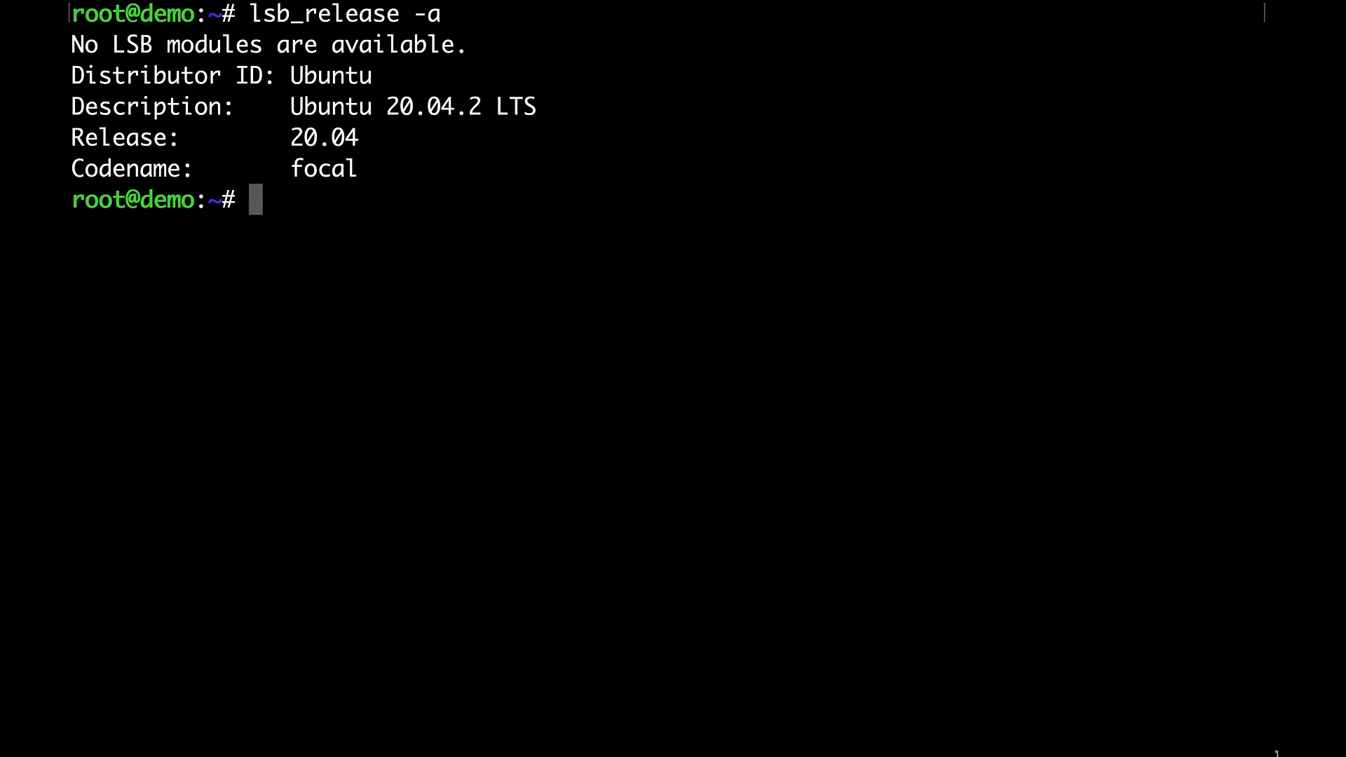
{"action": "type", "text": "apt-"}
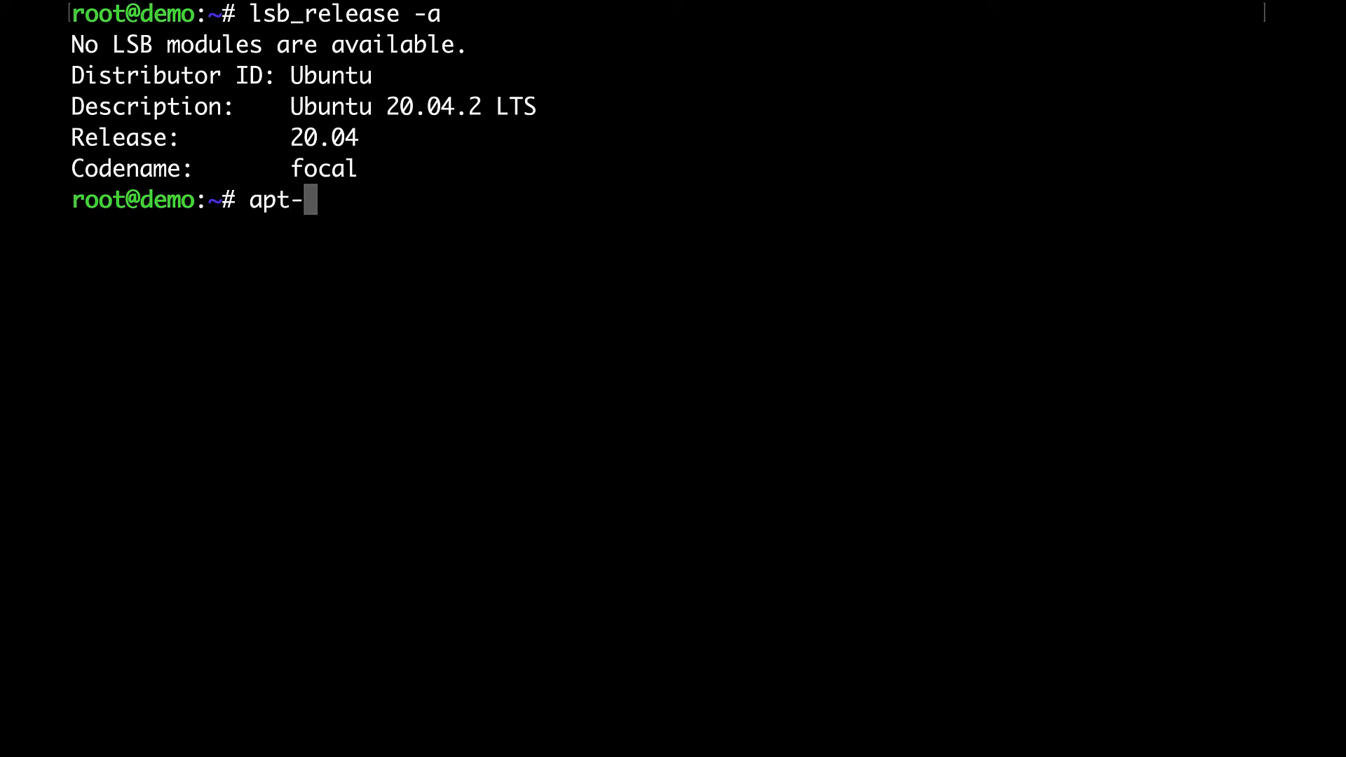
{"action": "type", "text": "get update"}
Step: Run apt-get update to refresh the package lists from the Ubuntu archive and security sources
{"action": "key", "text": "Return"}
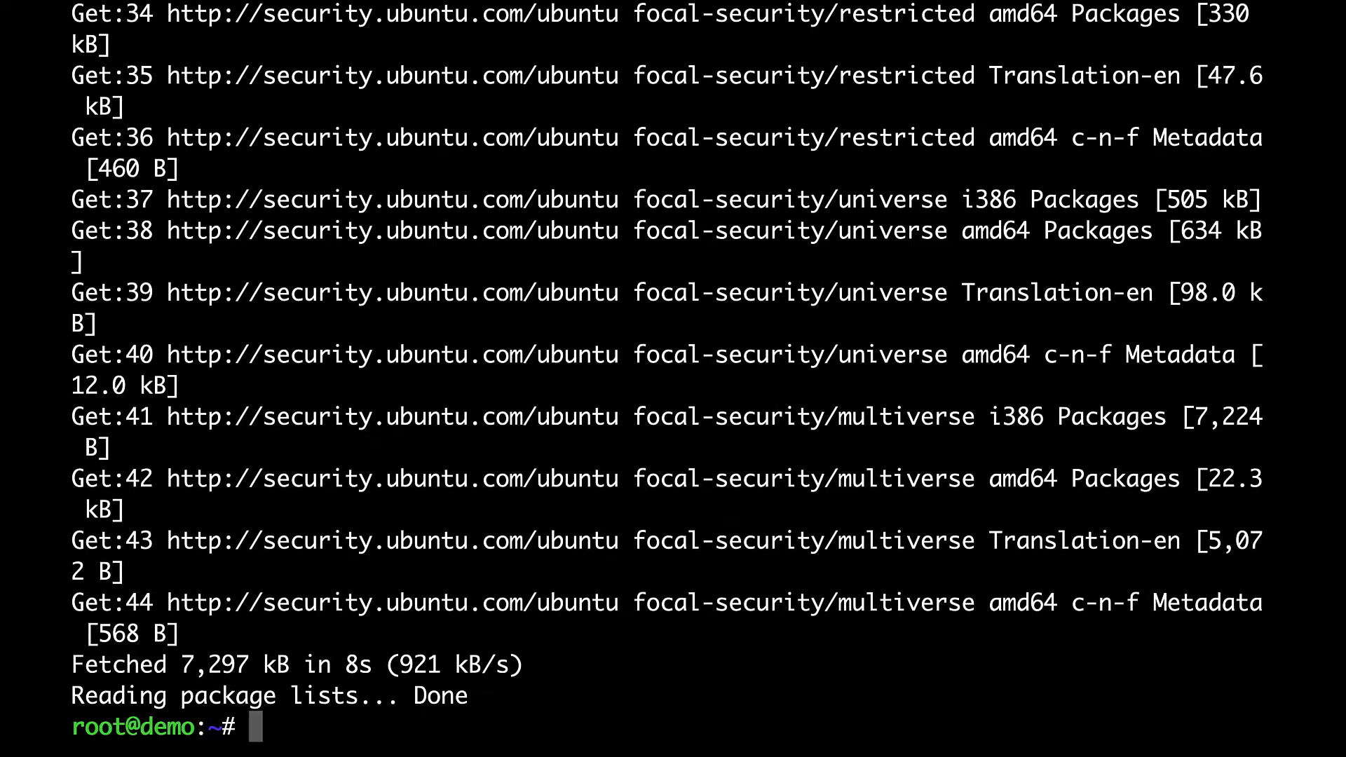
{"action": "type", "text": "apt-get install ansible"}
Step: Install ansible 2.9.6 with apt-get install ansible, answering y to confirm
{"action": "key", "text": "Return"}
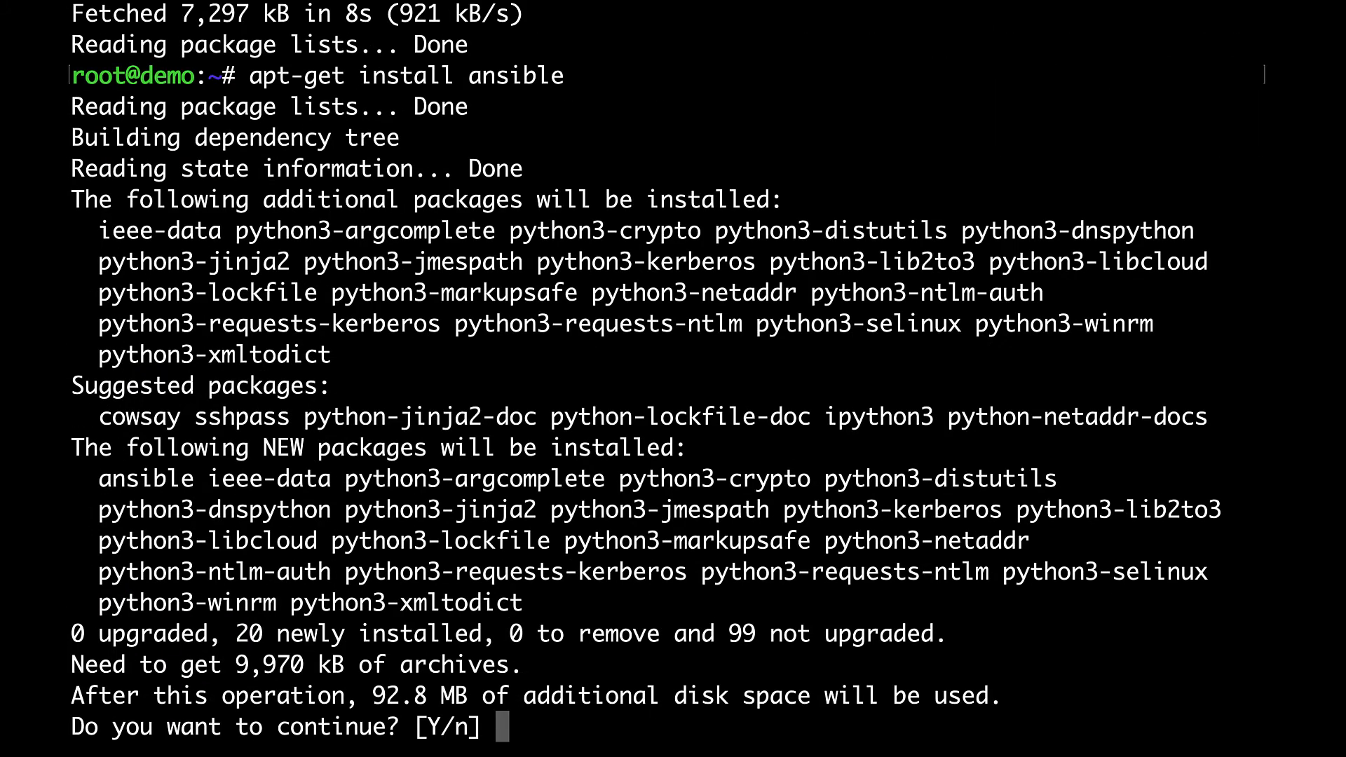
{"action": "type", "text": "y"}
{"action": "key", "text": "Return"}
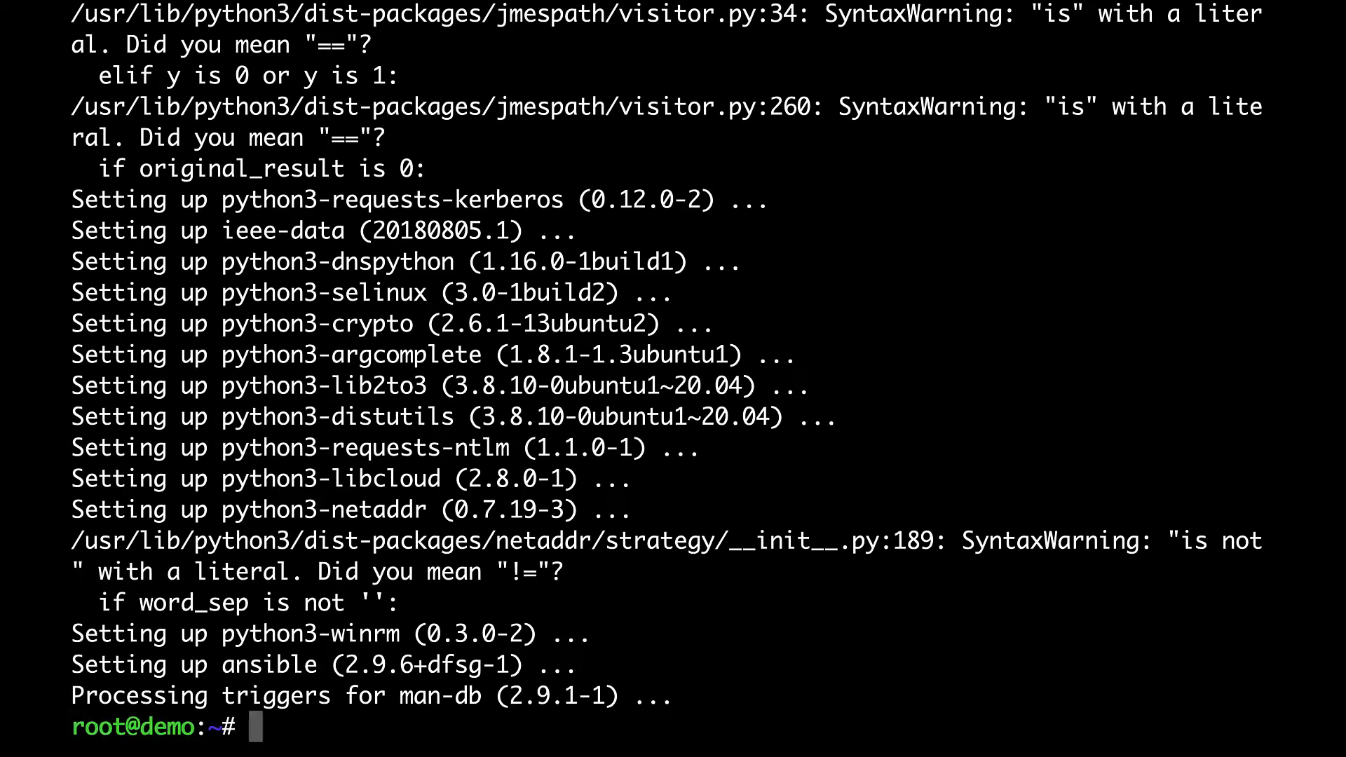
{"action": "type", "text": "ansible --version"}
Step: Check ansible --version, which reports 2.9.6, then attempt the apt-cache show ansible lookup
{"action": "key", "text": "Return"}
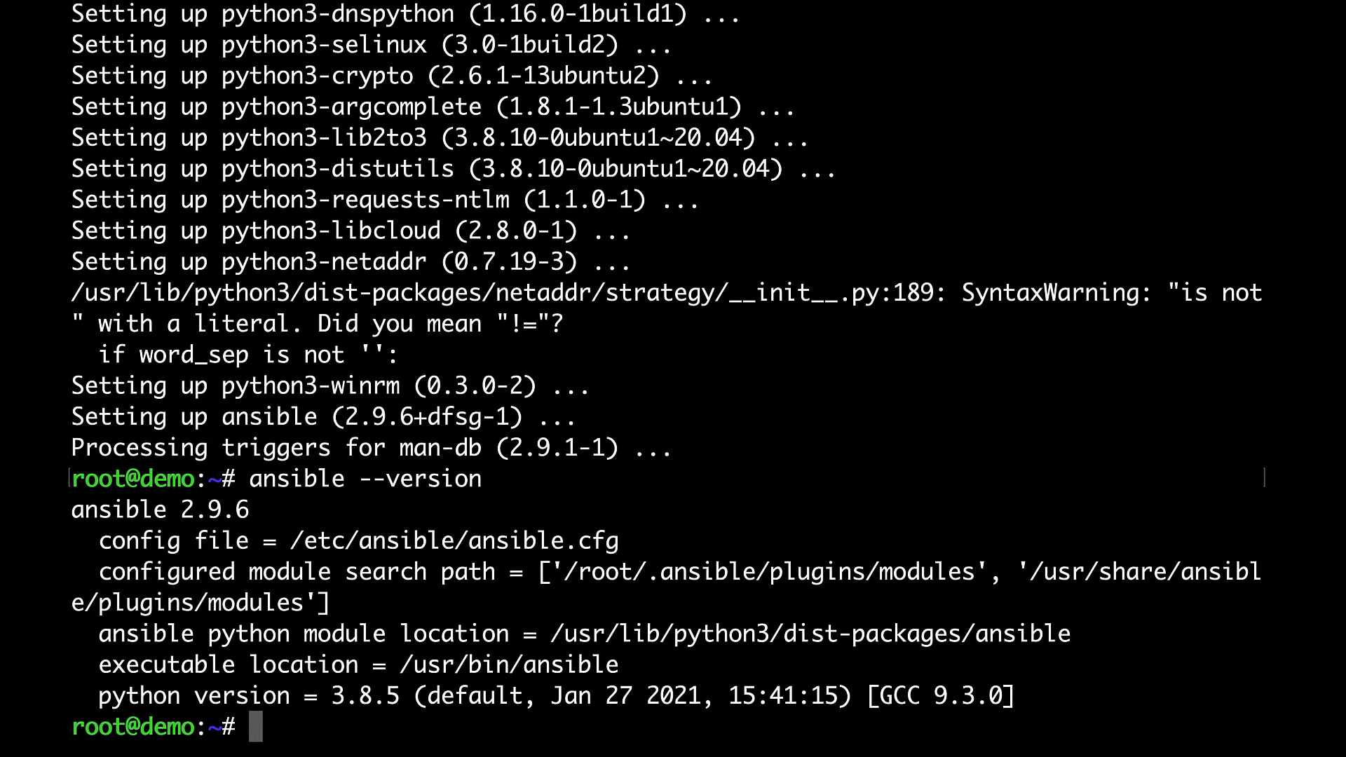
{"action": "type", "text": "apt-cashe s"}
{"action": "key", "text": "BackSpace"}
{"action": "key", "text": "BackSpace"}
{"action": "key", "text": "BackSpace"}
{"action": "type", "text": "show ansible"}
{"action": "key", "text": "Return"}
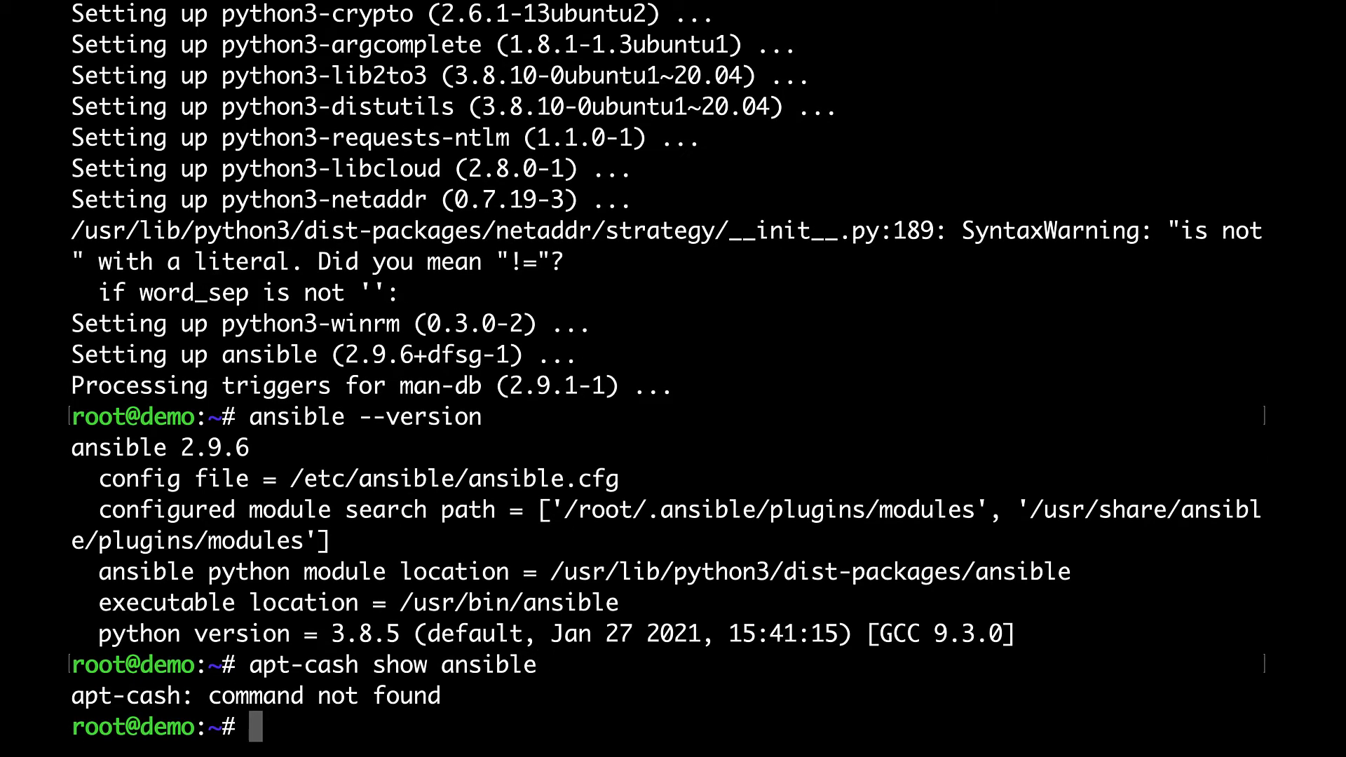
Step: Fix the misspelled apt-cache command to show ansible 2.9.6+dfsg-1 details from universe
{"action": "key", "text": "Up"}
{"action": "key", "text": "Left"}
{"action": "key", "text": "Left"}
{"action": "key", "text": "Left"}
{"action": "key", "text": "Left"}
{"action": "key", "text": "Left"}
{"action": "key", "text": "Left"}
{"action": "key", "text": "Left"}
{"action": "key", "text": "Left"}
{"action": "key", "text": "Left"}
{"action": "key", "text": "BackSpace"}
{"action": "key", "text": "BackSpace"}
{"action": "key", "text": "BackSpace"}
{"action": "key", "text": "BackSpace"}
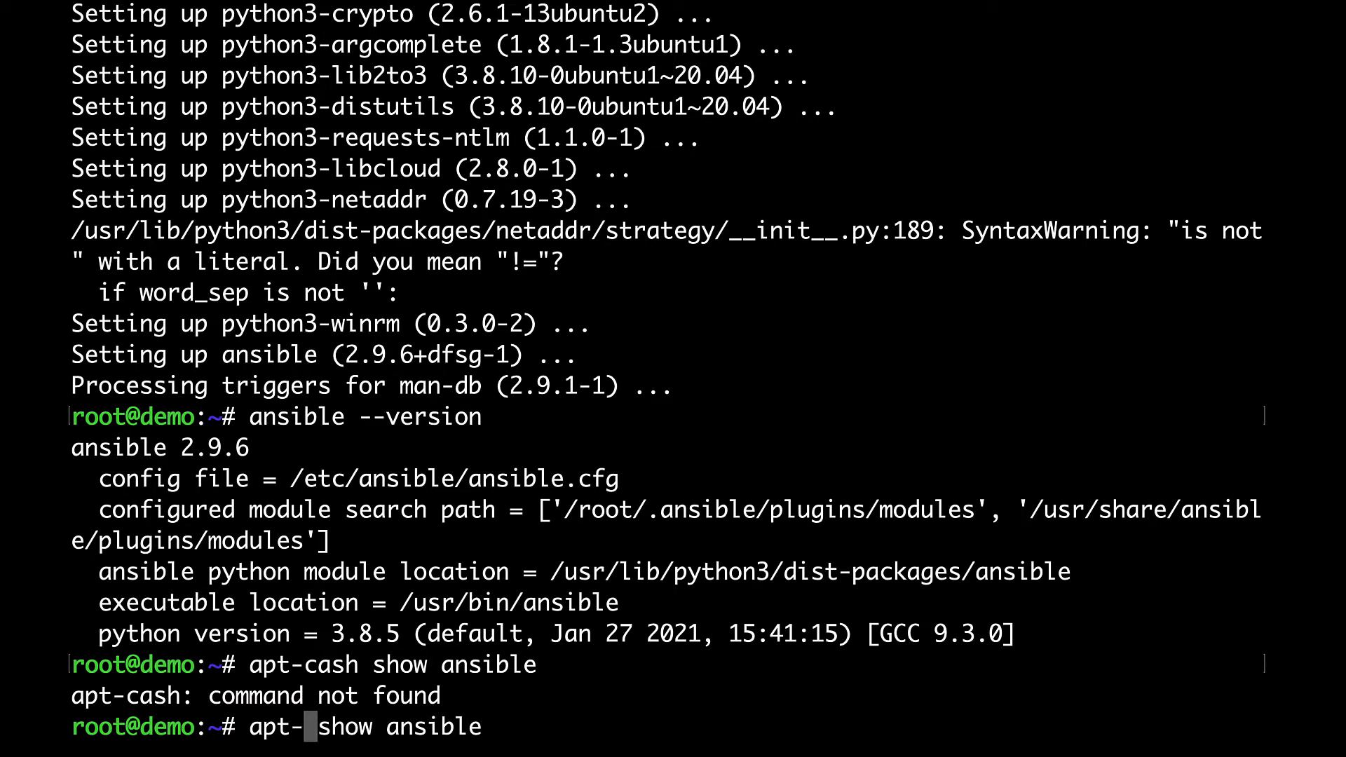
{"action": "key", "text": "Tab"}
{"action": "key", "text": "Tab"}
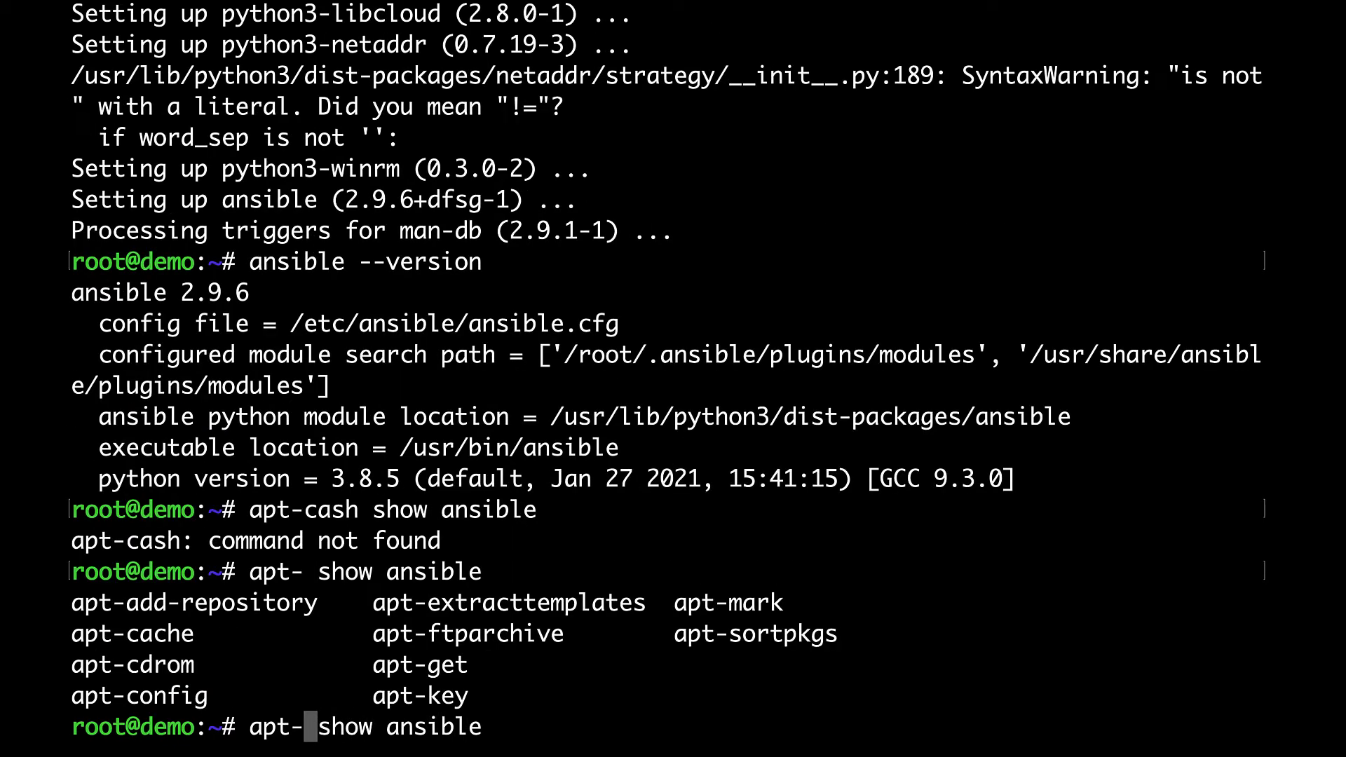
{"action": "type", "text": "cache"}
{"action": "key", "text": "Return"}
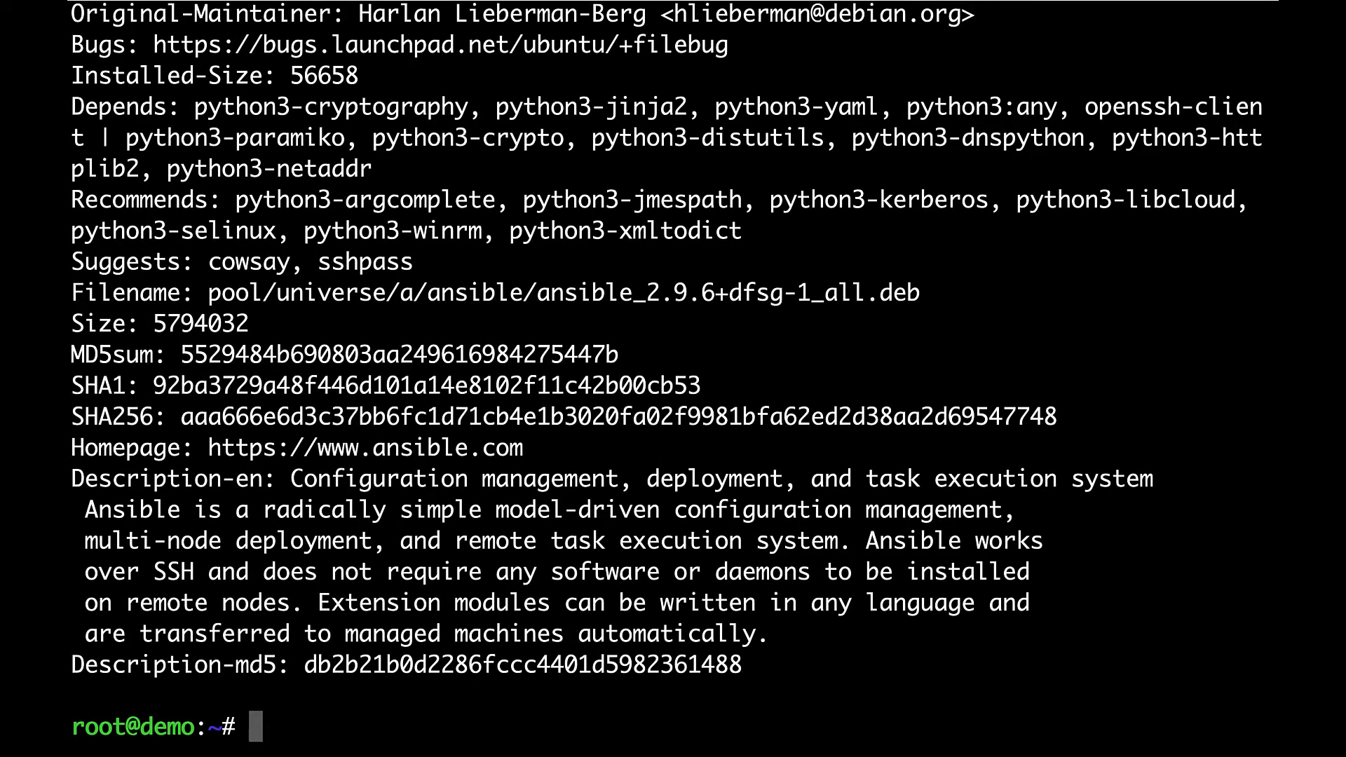
{"action": "scroll", "coordinate": [673, 379], "scroll_direction": "up", "scroll_amount": 1}
{"action": "scroll", "coordinate": [673, 379], "scroll_direction": "up", "scroll_amount": 1}
{"action": "scroll", "coordinate": [673, 379], "scroll_direction": "up", "scroll_amount": 1}
{"action": "scroll", "coordinate": [673, 379], "scroll_direction": "up", "scroll_amount": 1}
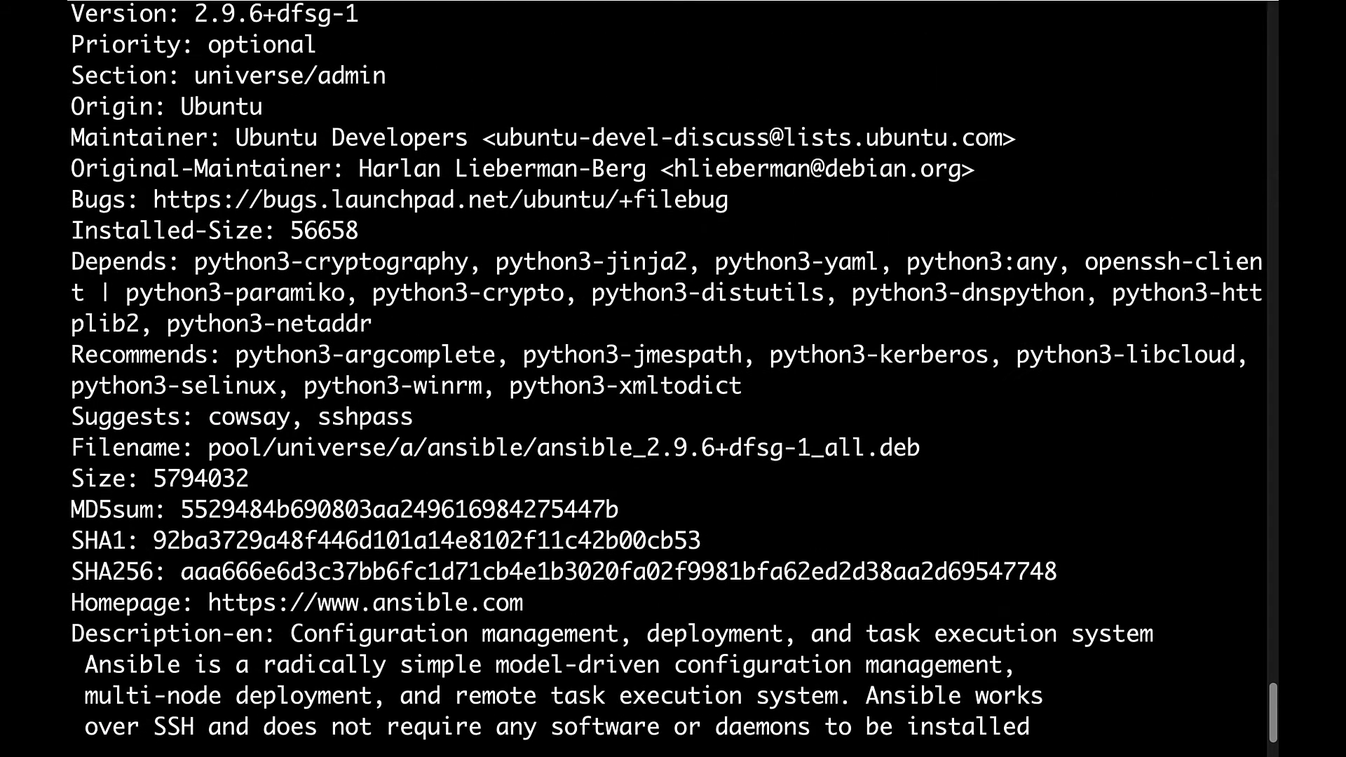
{"action": "scroll", "coordinate": [686, 512], "scroll_direction": "up", "scroll_amount": 1}
{"action": "scroll", "coordinate": [686, 511], "scroll_direction": "up", "scroll_amount": 2}
{"action": "scroll", "coordinate": [686, 511], "scroll_direction": "up", "scroll_amount": 1}
{"action": "scroll", "coordinate": [686, 511], "scroll_direction": "up", "scroll_amount": 1}
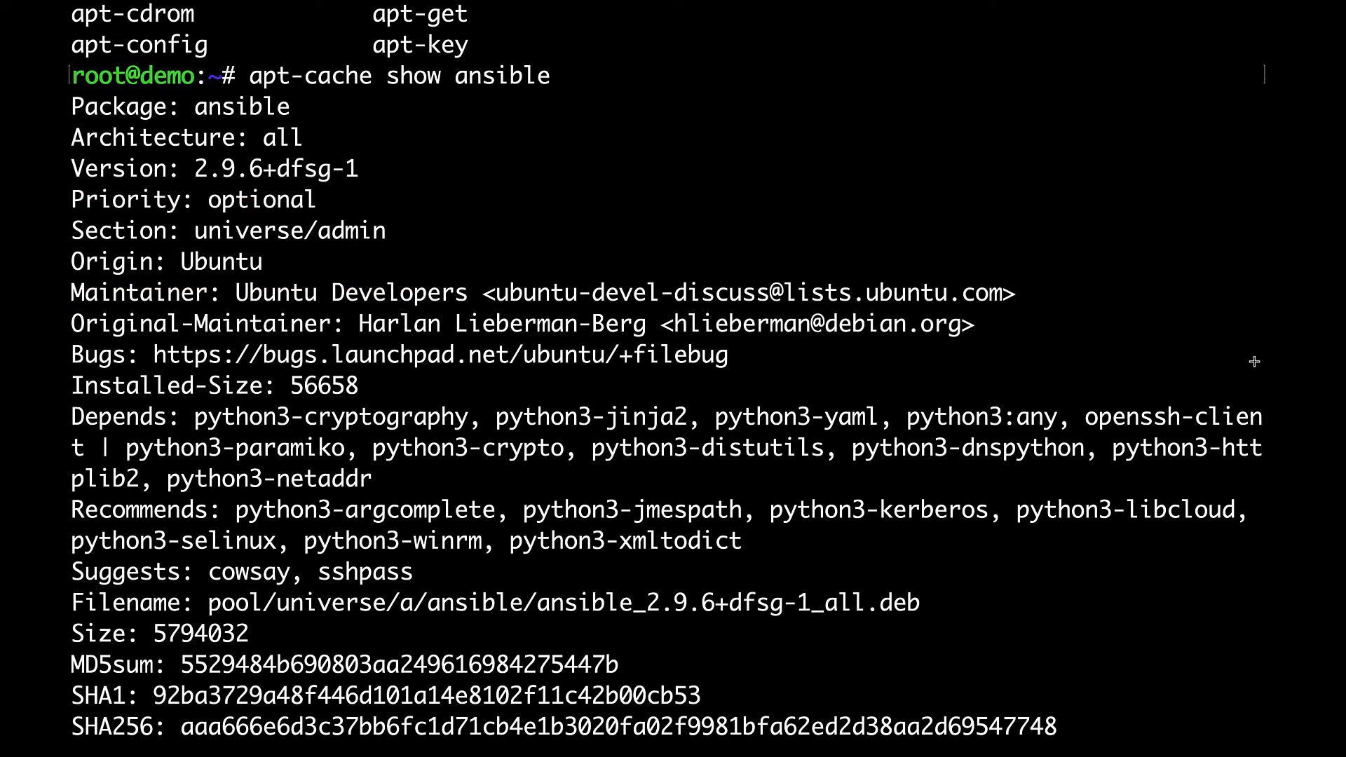
Step: Install software-properties-common, then add ppa:ansible/ansible with --yes --update
{"action": "key", "text": "ctrl+l"}
{"action": "type", "text": "apt install "}
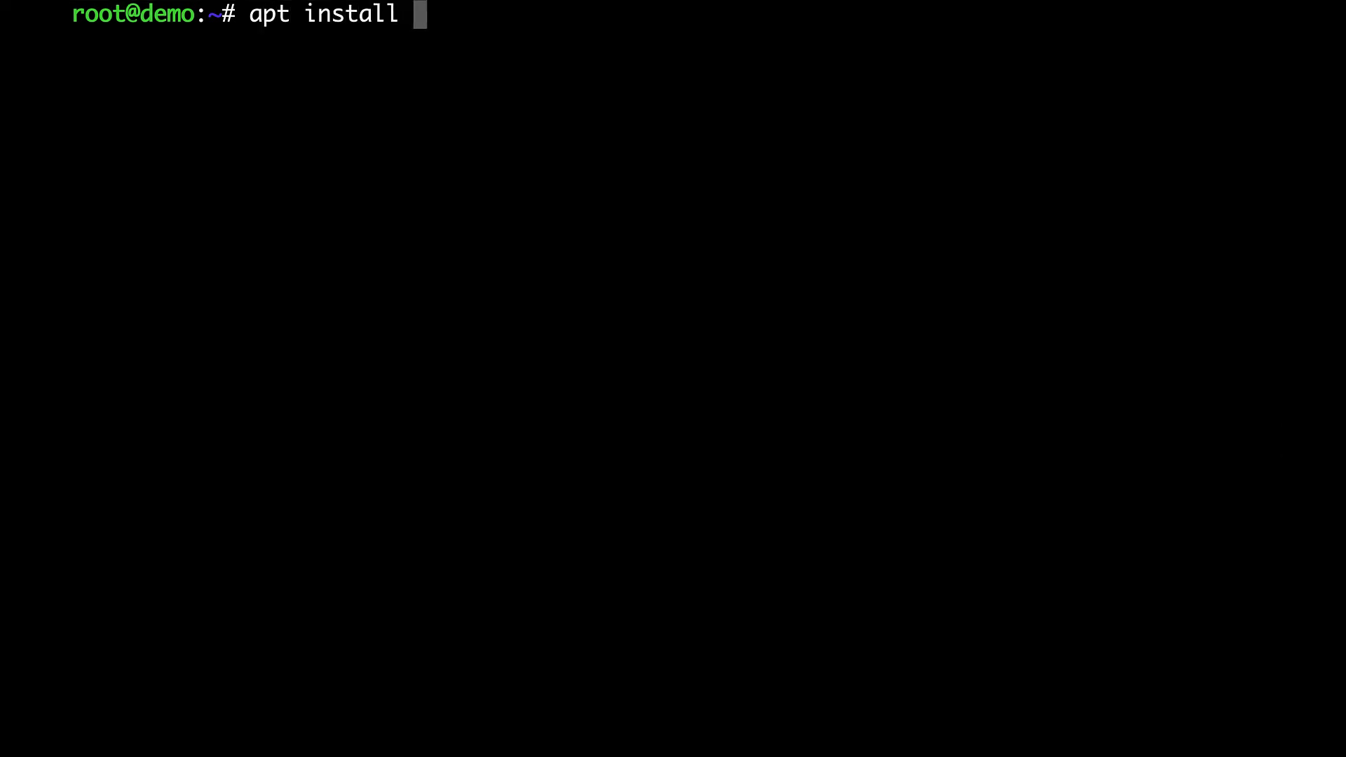
{"action": "type", "text": "softwa"}
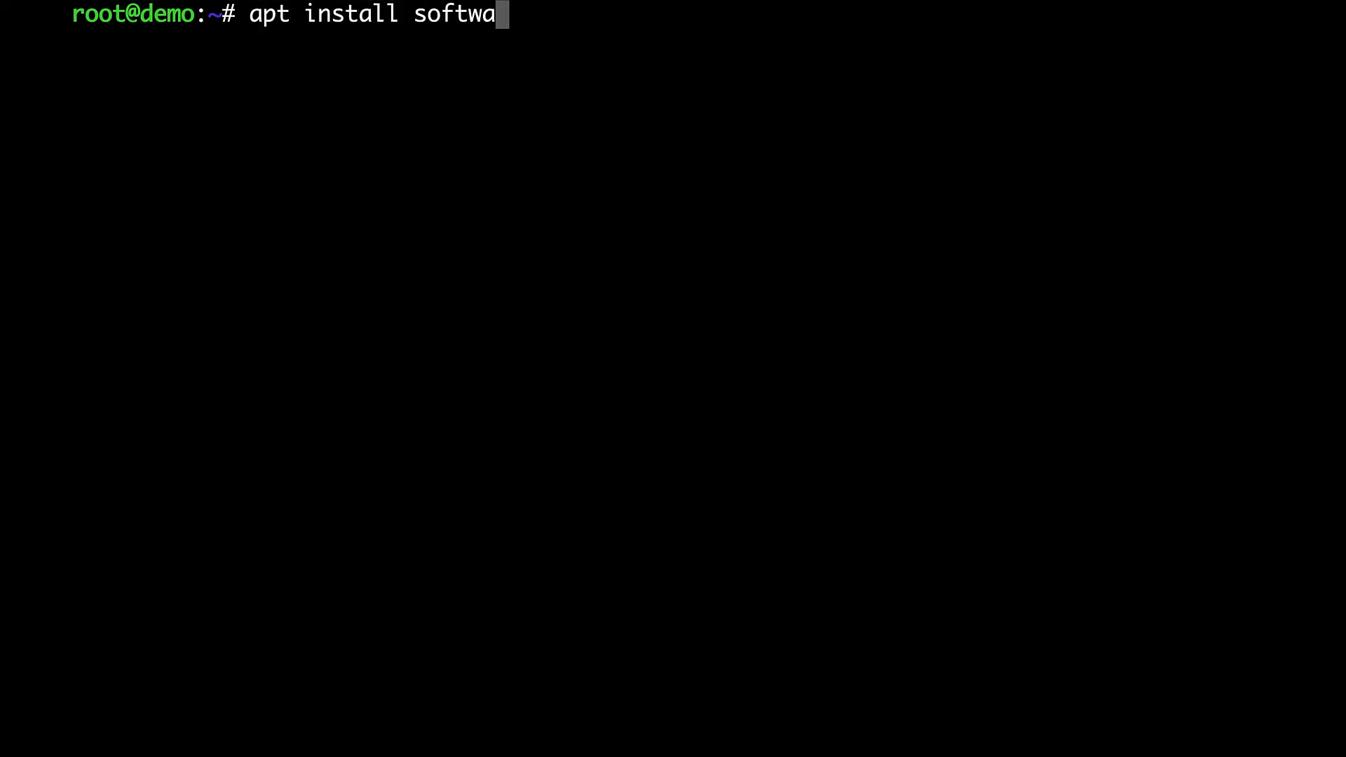
{"action": "type", "text": "re-properties-common"}
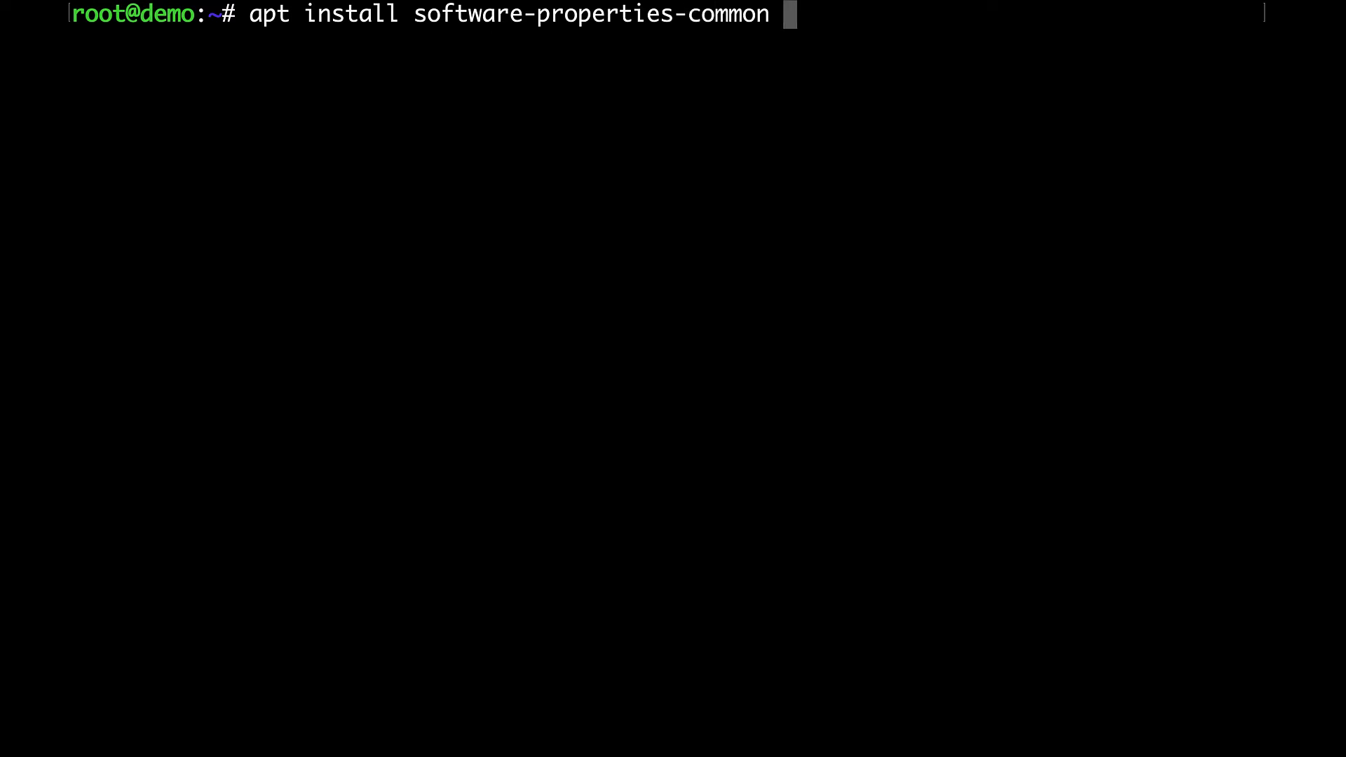
{"action": "key", "text": "Return"}
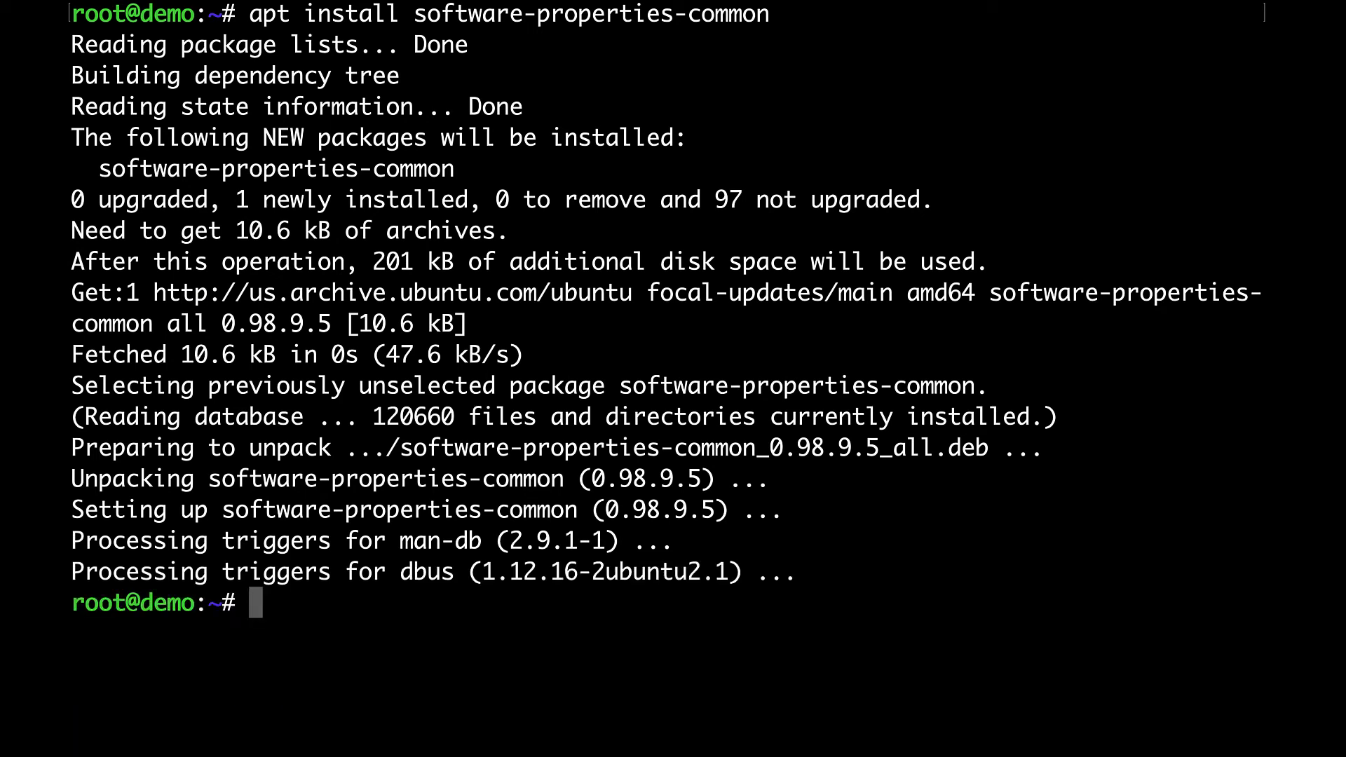
{"action": "type", "text": "add"}
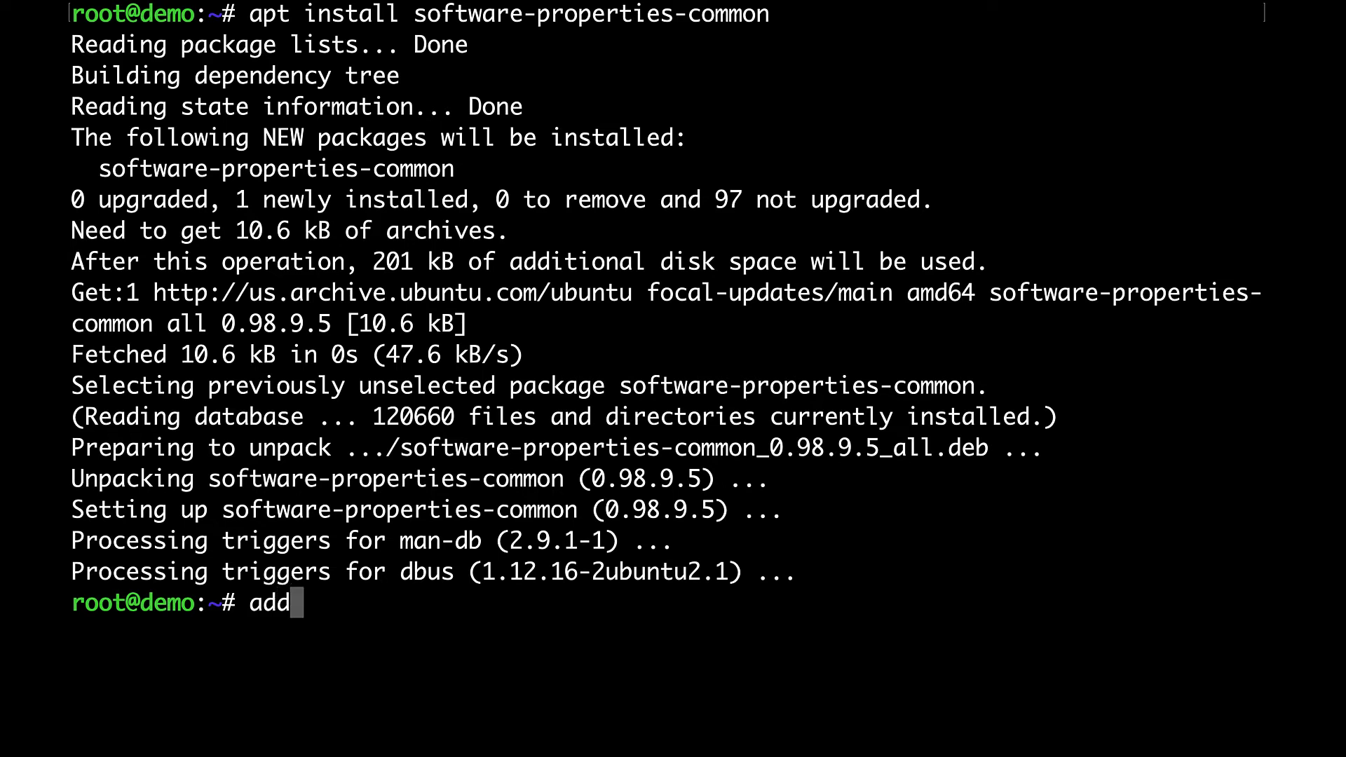
{"action": "type", "text": "'apt'"}
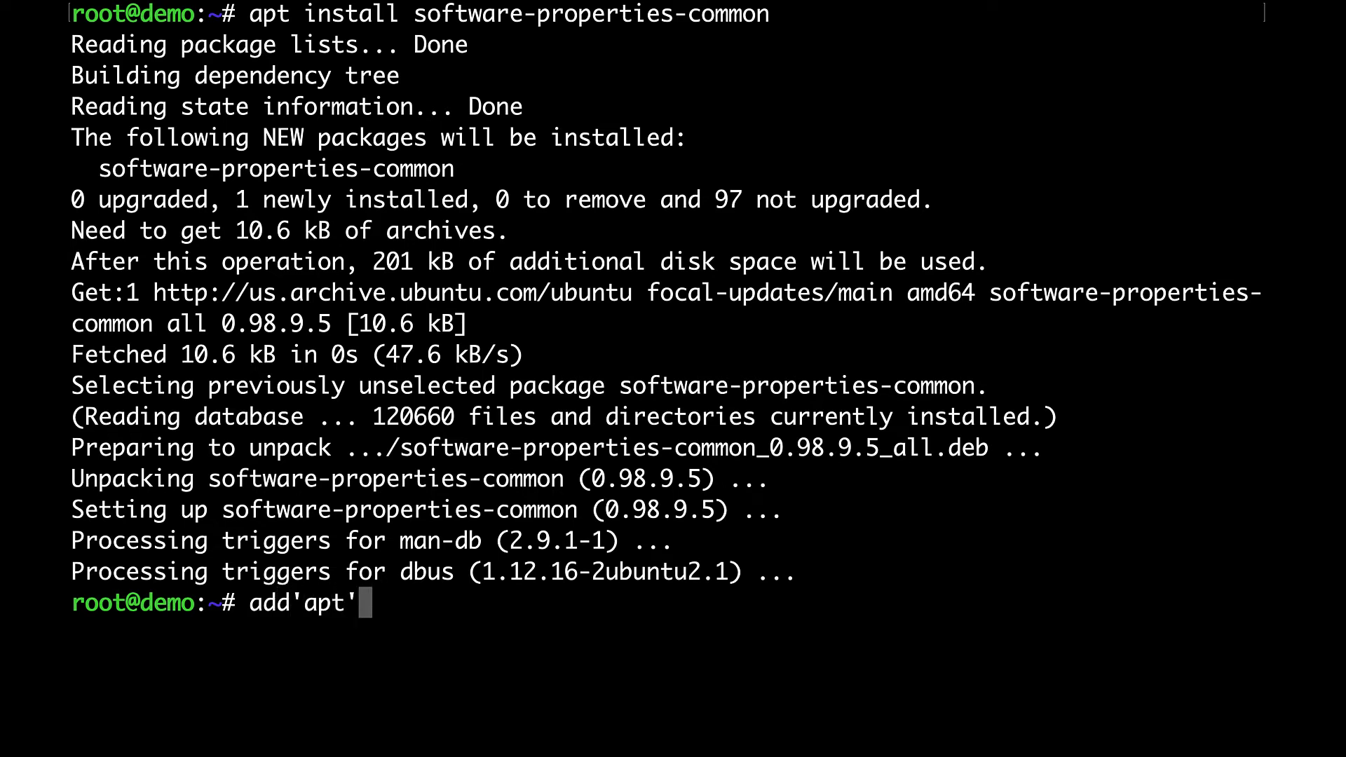
{"action": "key", "text": "BackSpace"}
{"action": "key", "text": "BackSpace"}
{"action": "key", "text": "BackSpace"}
{"action": "key", "text": "BackSpace"}
{"action": "type", "text": "-apt-repo"}
{"action": "key", "text": "Tab"}
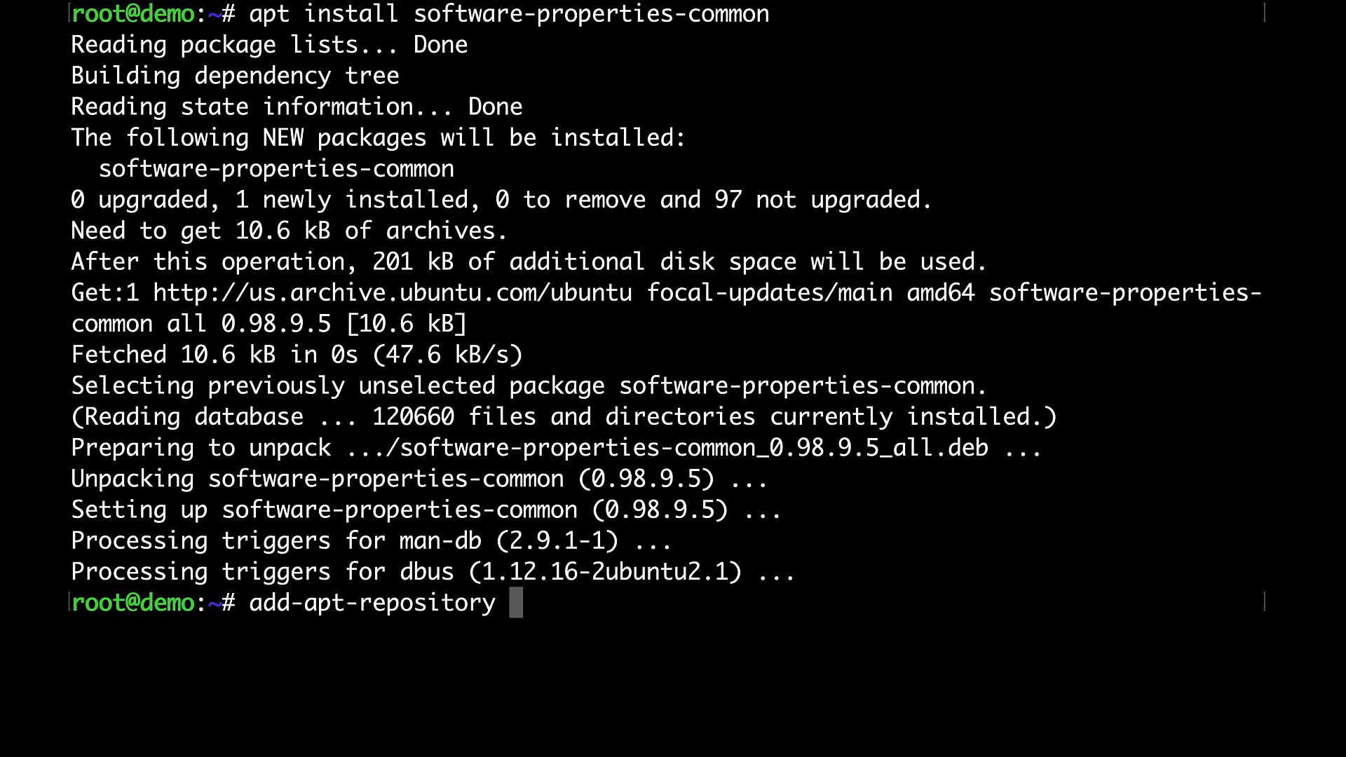
{"action": "type", "text": "--yes --update "}
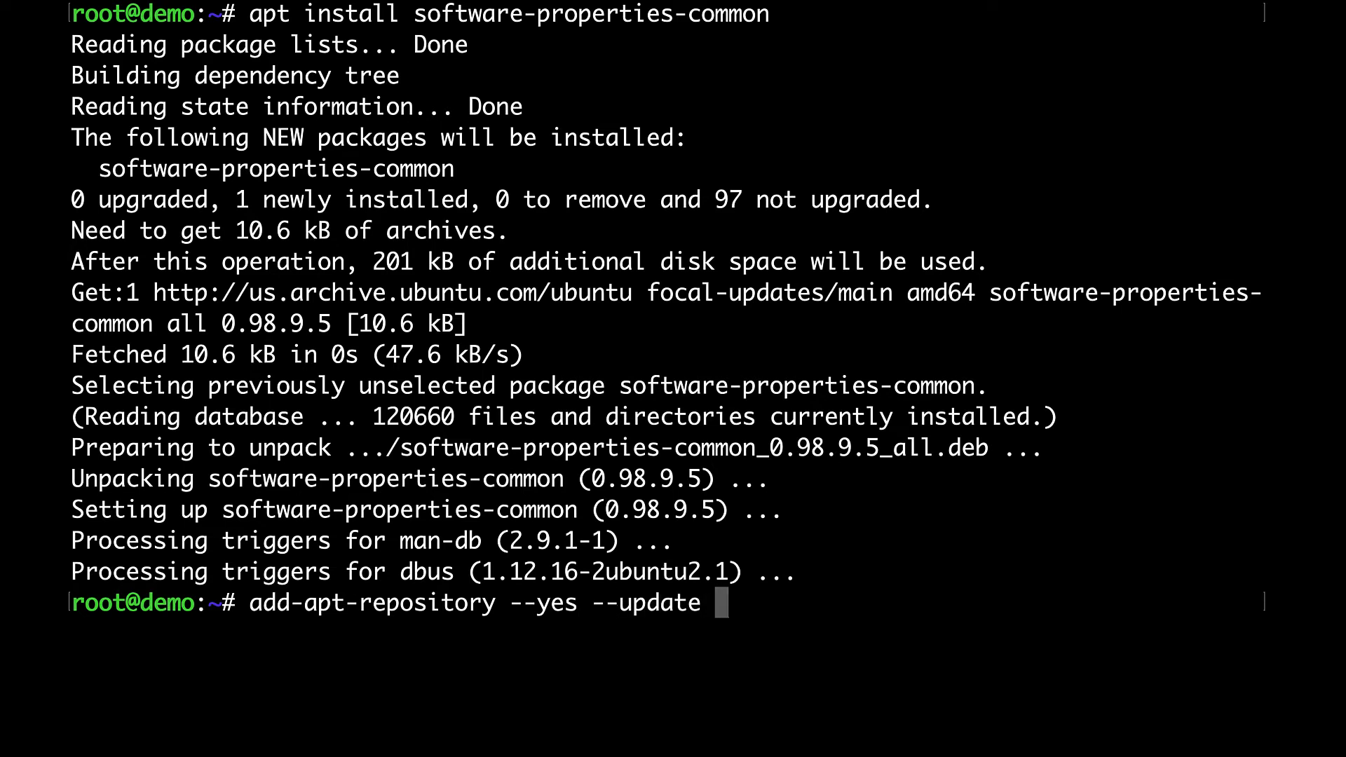
{"action": "type", "text": "ppa:"}
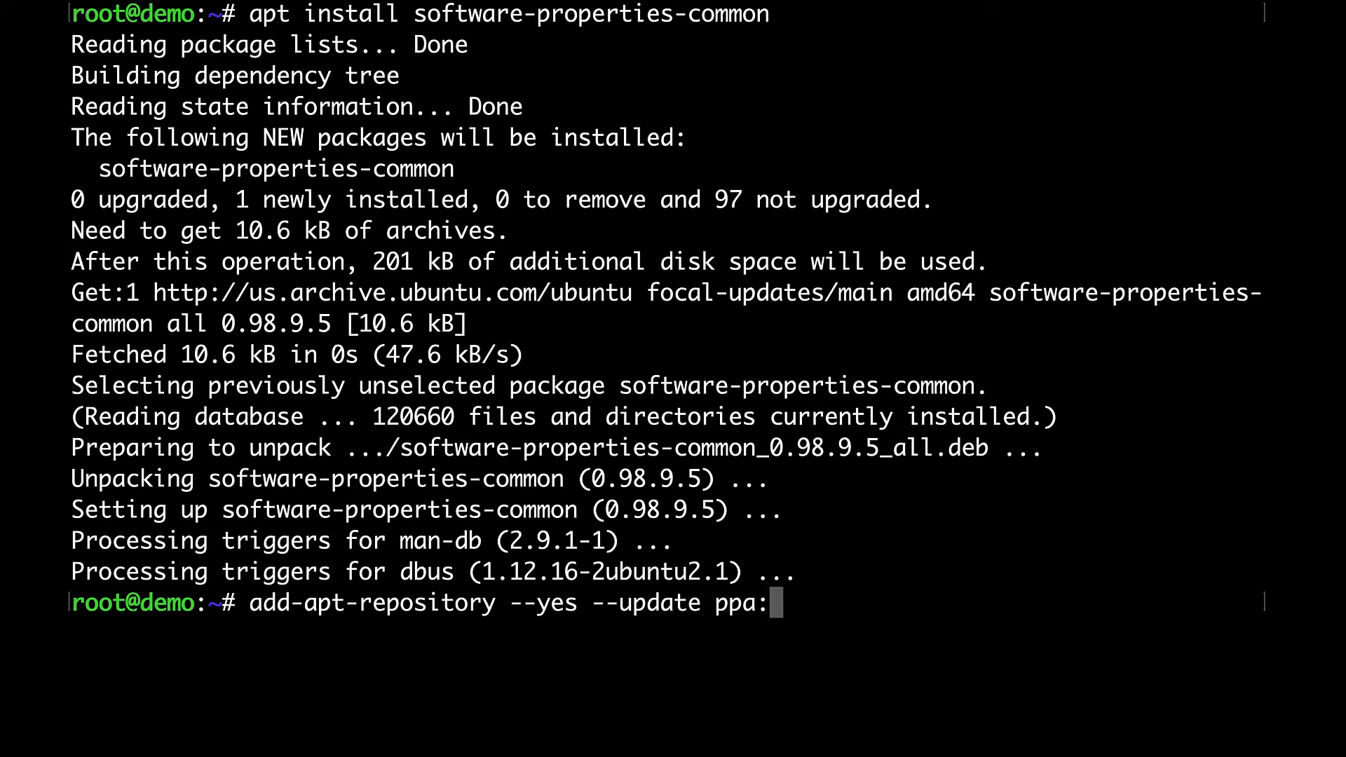
{"action": "type", "text": "ansi"}
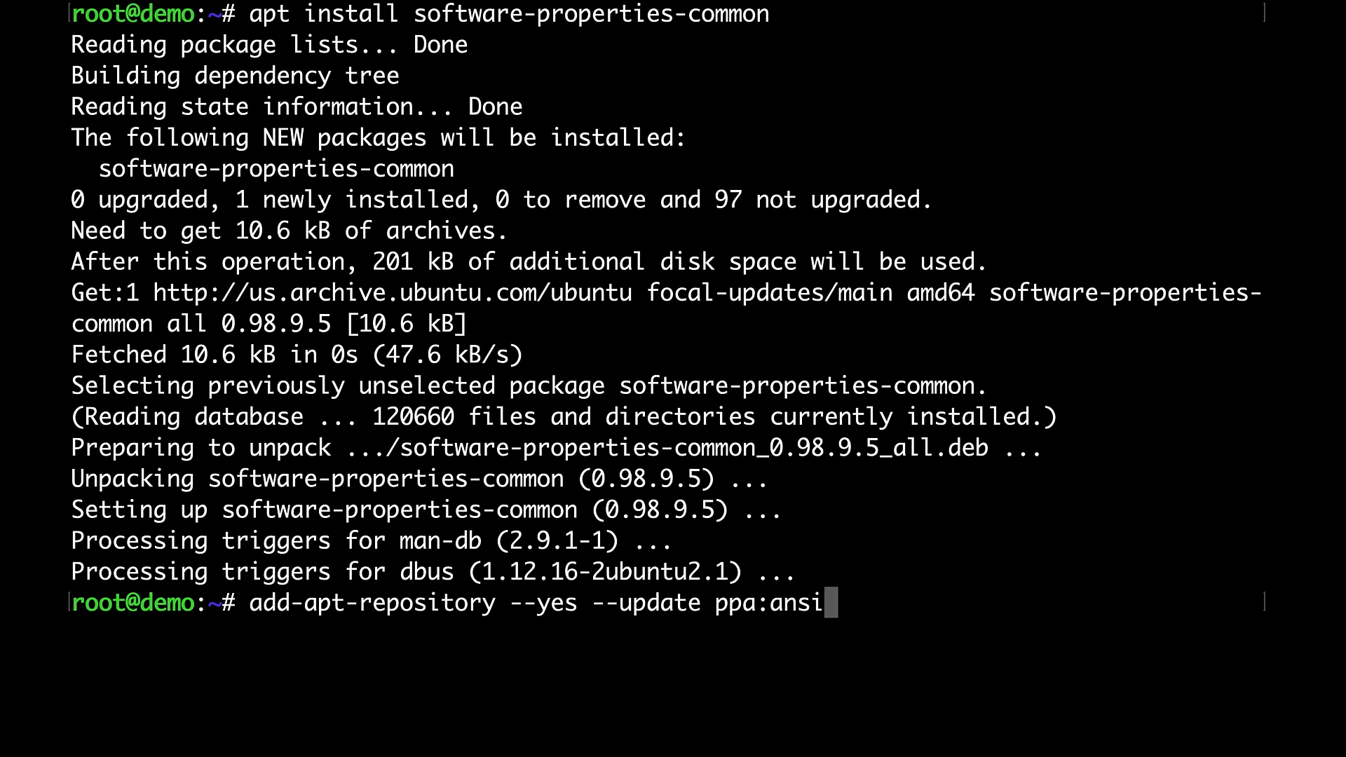
{"action": "type", "text": "ble/ansible"}
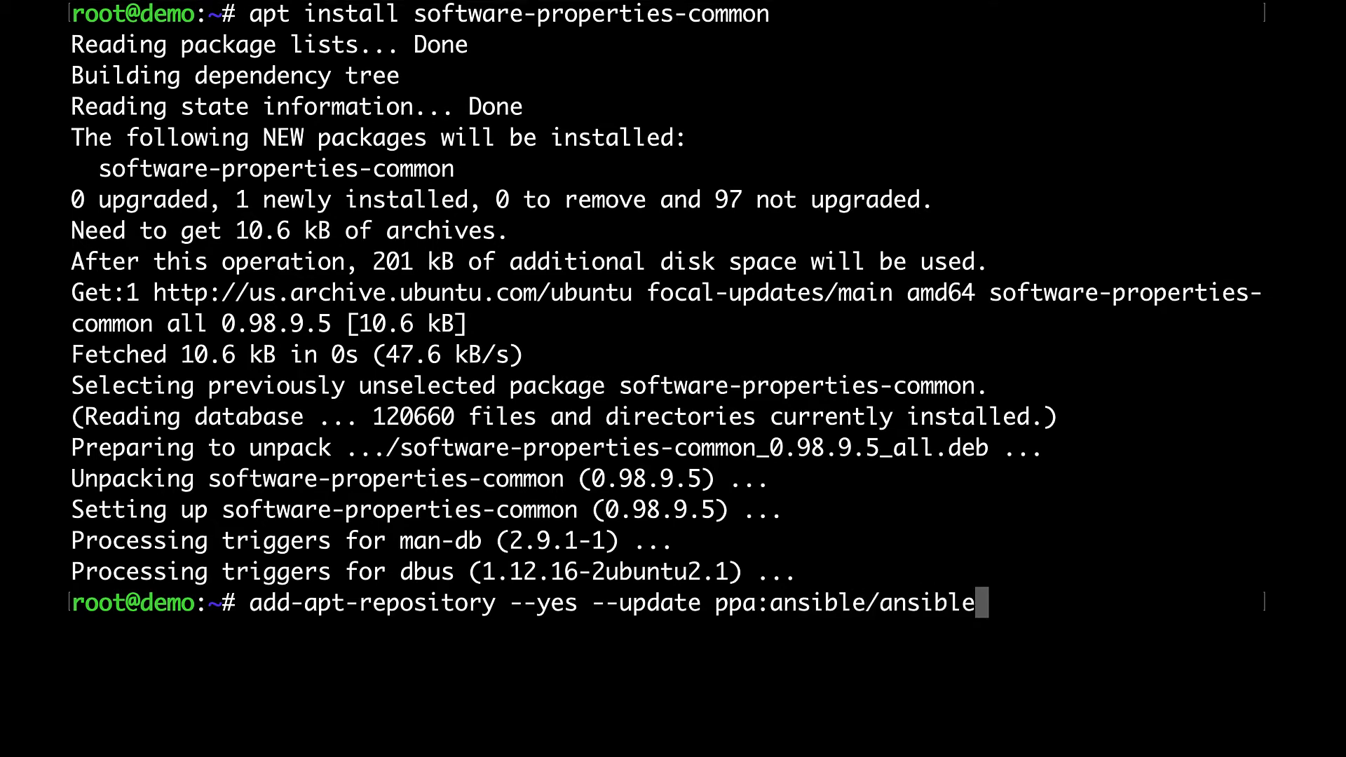
{"action": "key", "text": "Return"}
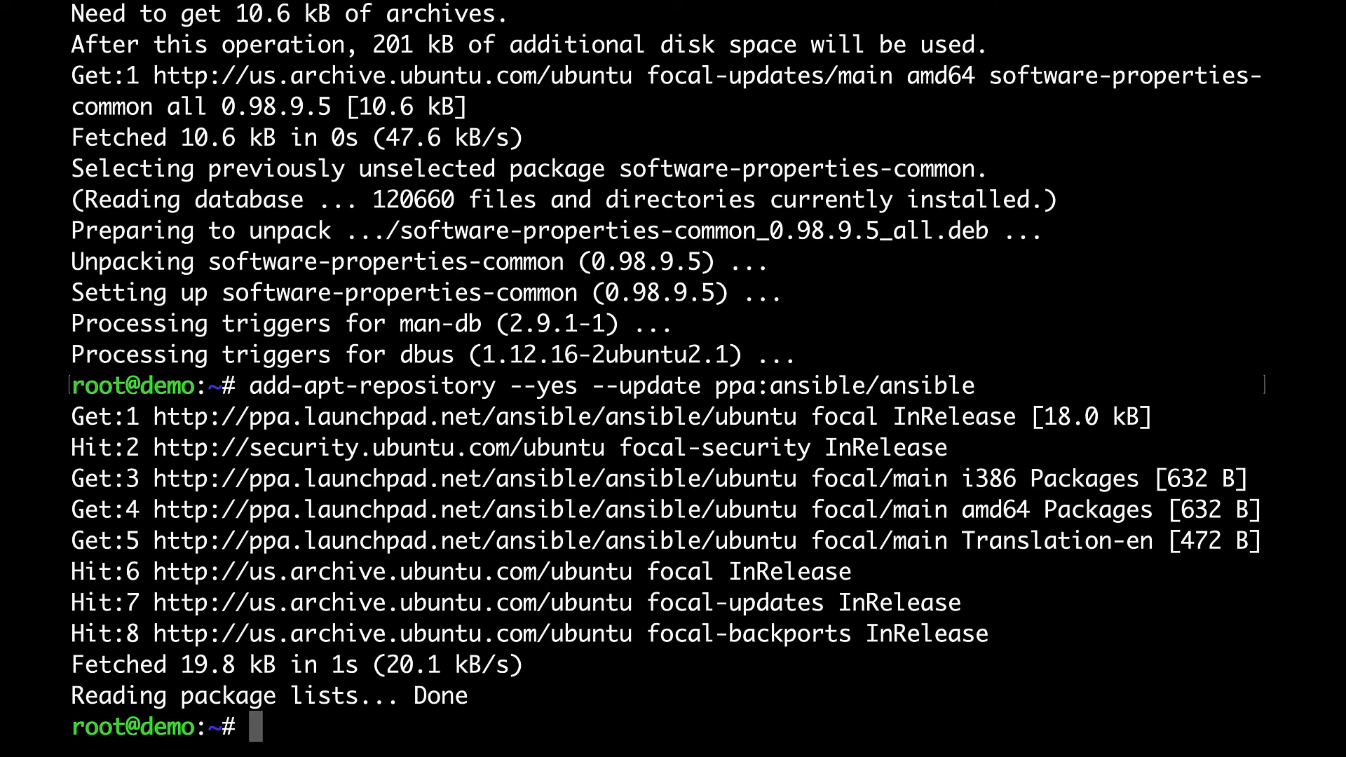
{"action": "type", "text": "apt-get install ansible"}
Step: Confirm ansible is already newest, search for ansible-base, and show the 2.9.6+dfsg-1 details
{"action": "key", "text": "Return"}
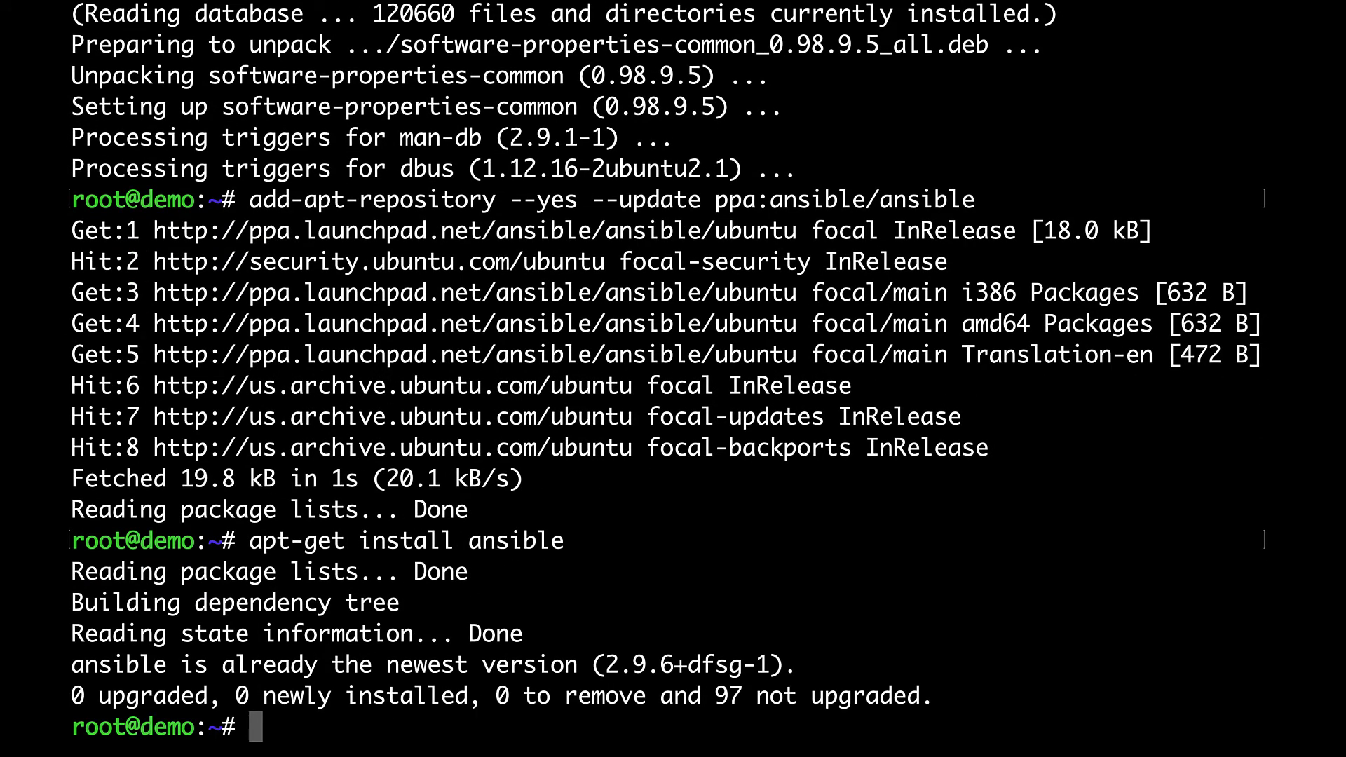
{"action": "type", "text": "apt-cache search ansible"}
{"action": "key", "text": "Return"}
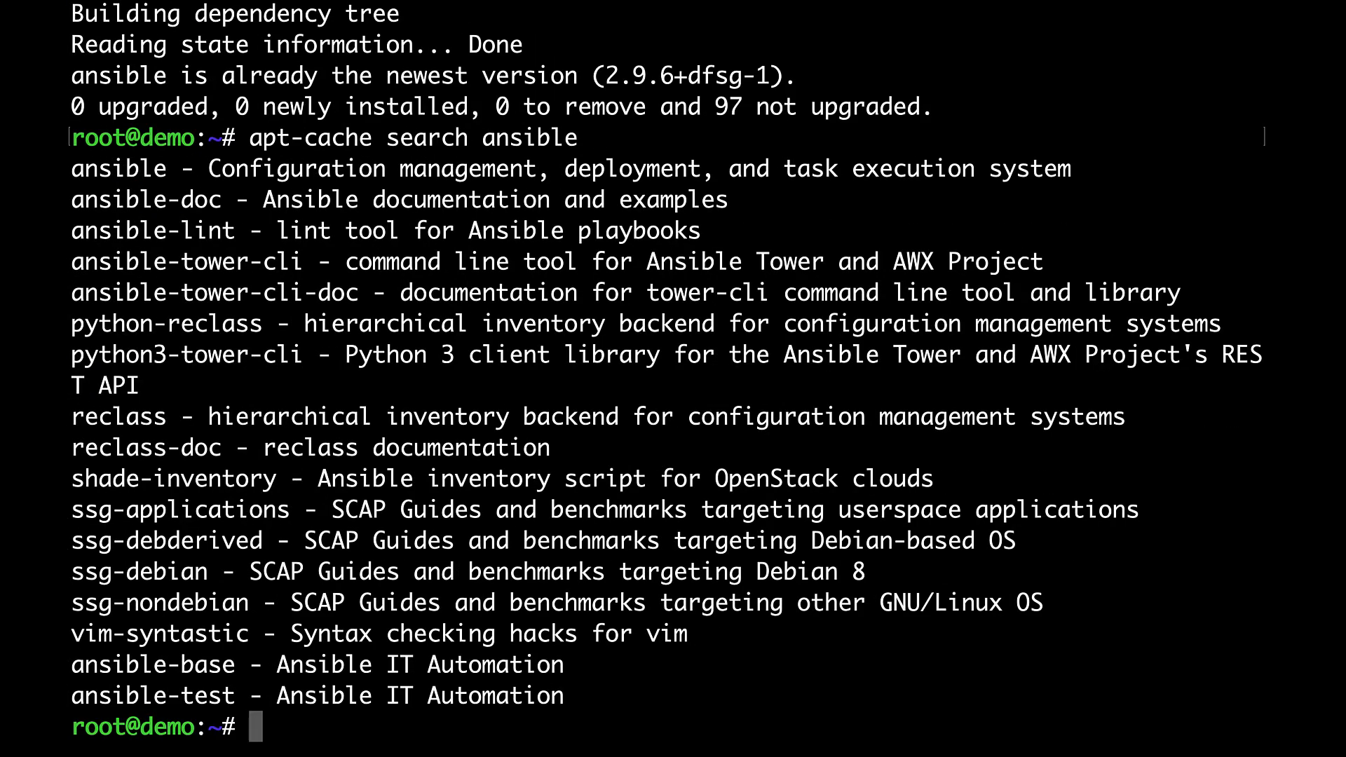
{"action": "type", "text": "apt-cache "}
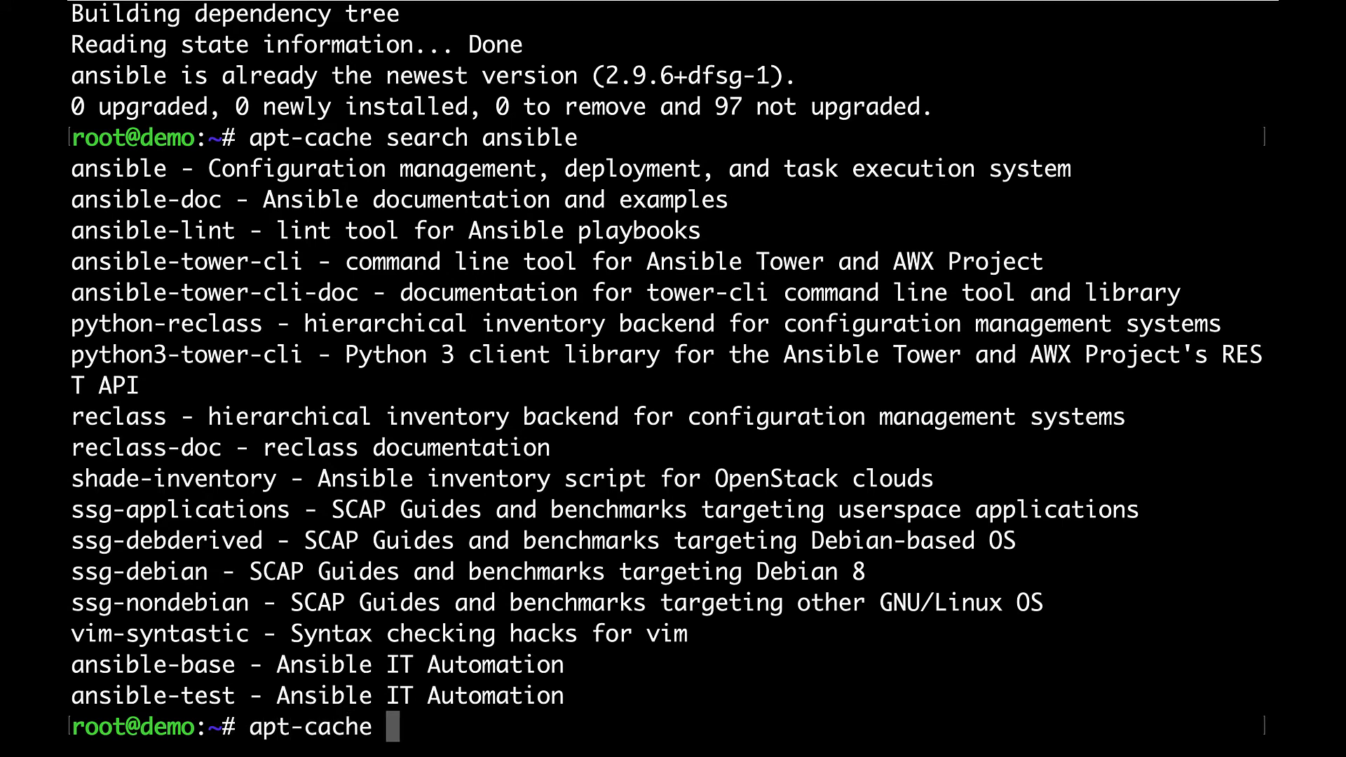
{"action": "type", "text": "show ansible"}
{"action": "key", "text": "Return"}
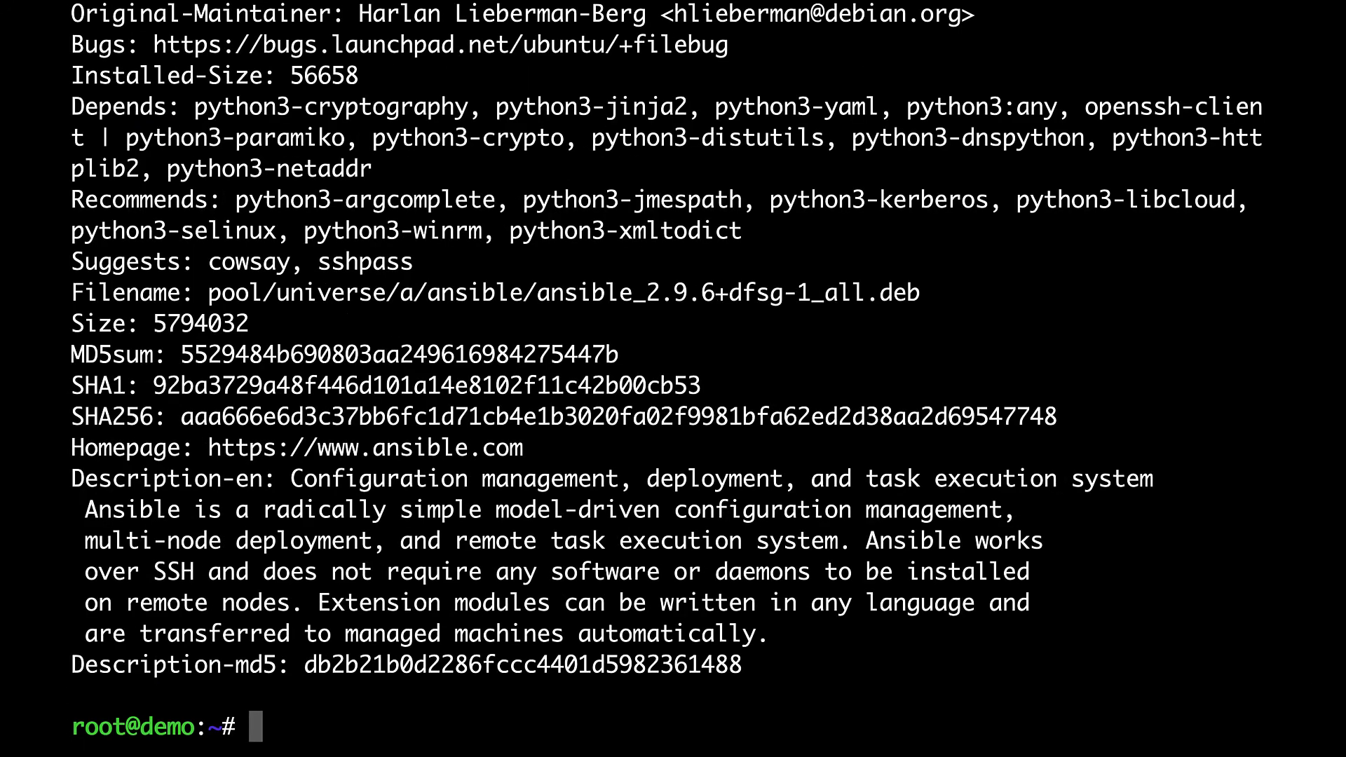
{"action": "scroll", "coordinate": [1178, 564], "scroll_direction": "up", "scroll_amount": 3}
{"action": "scroll", "coordinate": [1179, 565], "scroll_direction": "up", "scroll_amount": 3}
{"action": "scroll", "coordinate": [1178, 565], "scroll_direction": "down", "scroll_amount": 1}
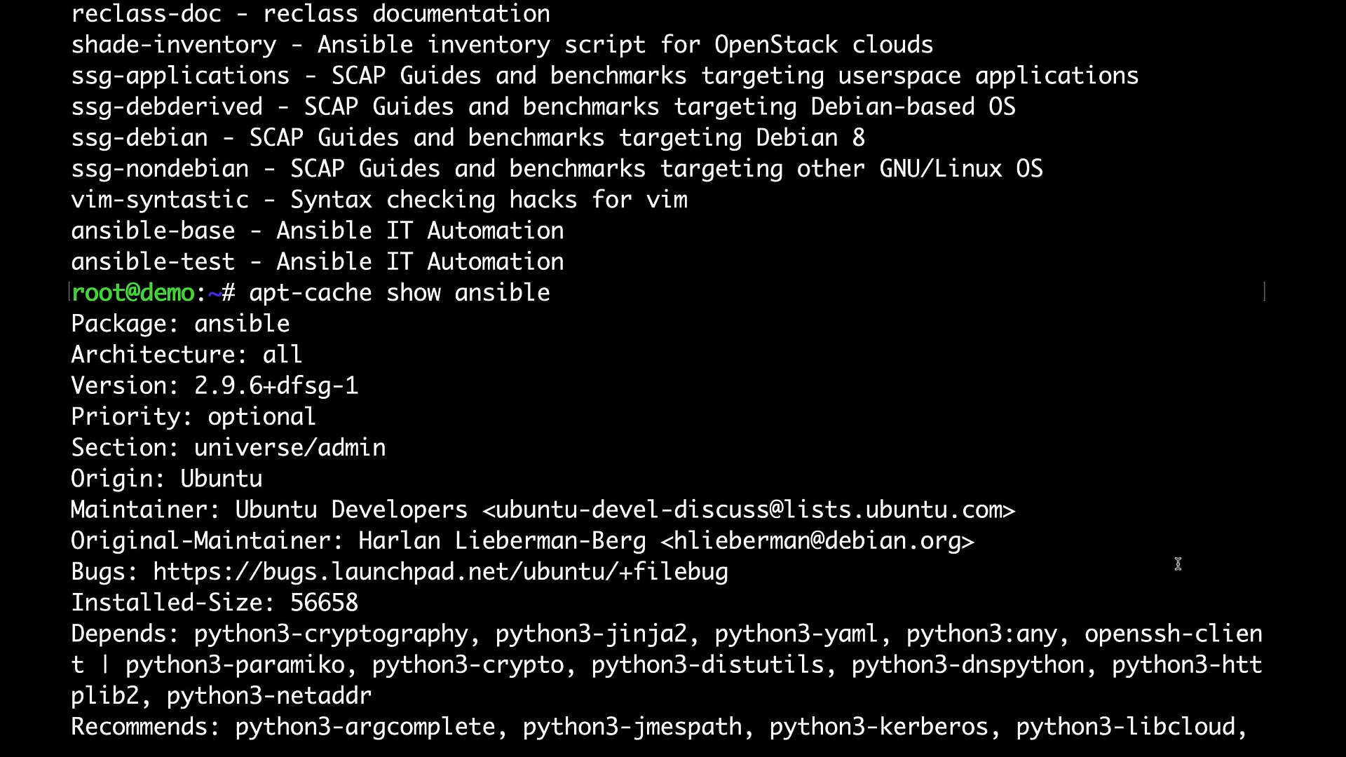
{"action": "scroll", "coordinate": [1178, 564], "scroll_direction": "down", "scroll_amount": 1}
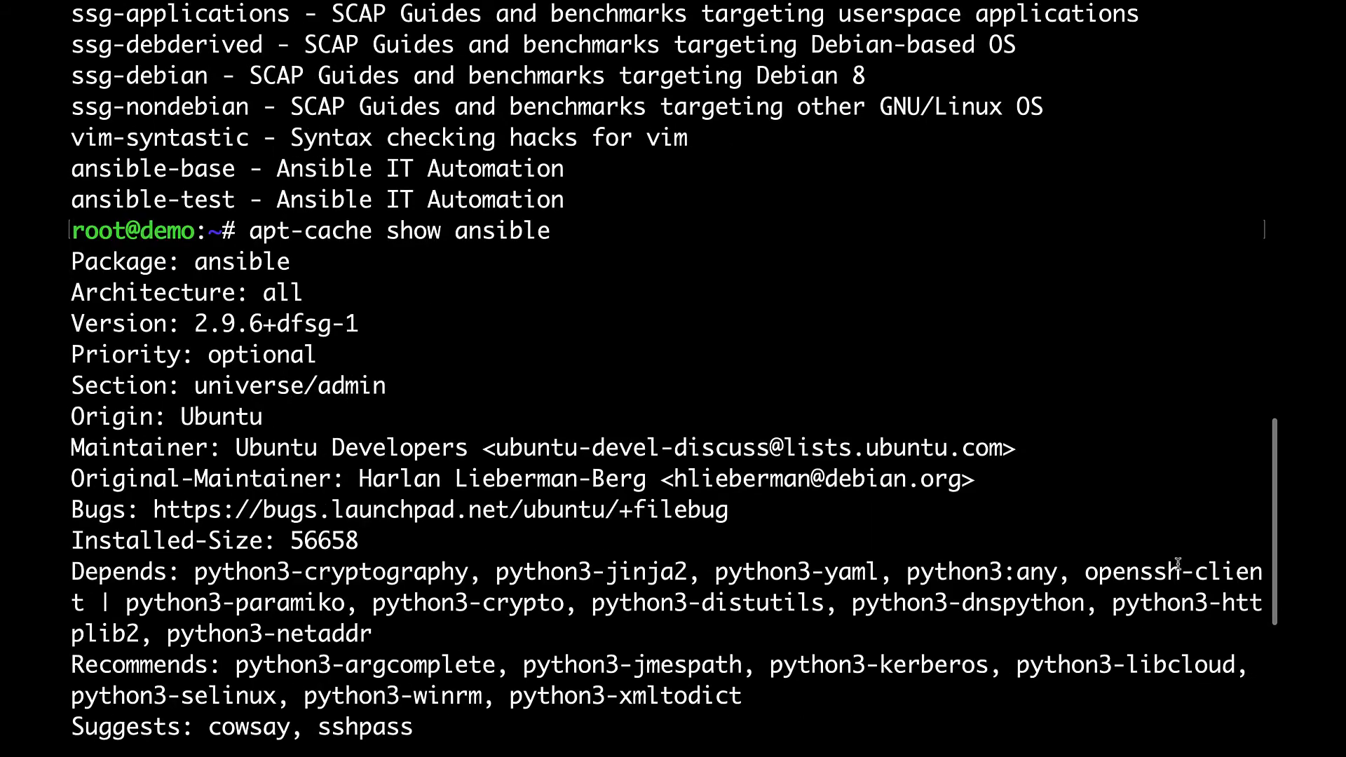
{"action": "scroll", "coordinate": [1178, 565], "scroll_direction": "down", "scroll_amount": 2}
{"action": "scroll", "coordinate": [1179, 566], "scroll_direction": "down", "scroll_amount": 3}
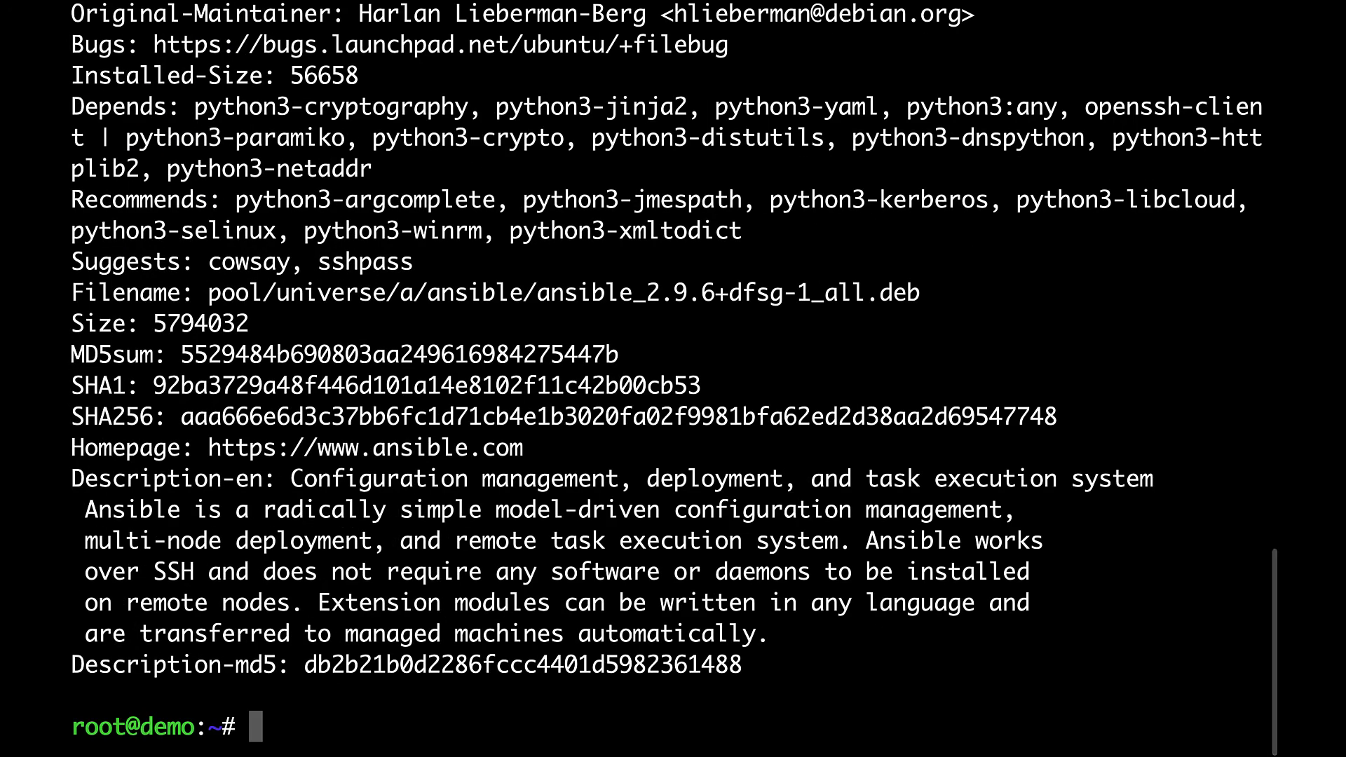
{"action": "type", "text": "apt-get i"}
Step: Try installing ansible-base 2.10.12, which fails on a conflicting ansible.cfg
{"action": "key", "text": "BackSpace"}
{"action": "key", "text": "BackSpace"}
{"action": "key", "text": "BackSpace"}
{"action": "key", "text": "BackSpace"}
{"action": "key", "text": "BackSpace"}
{"action": "type", "text": "install a"}
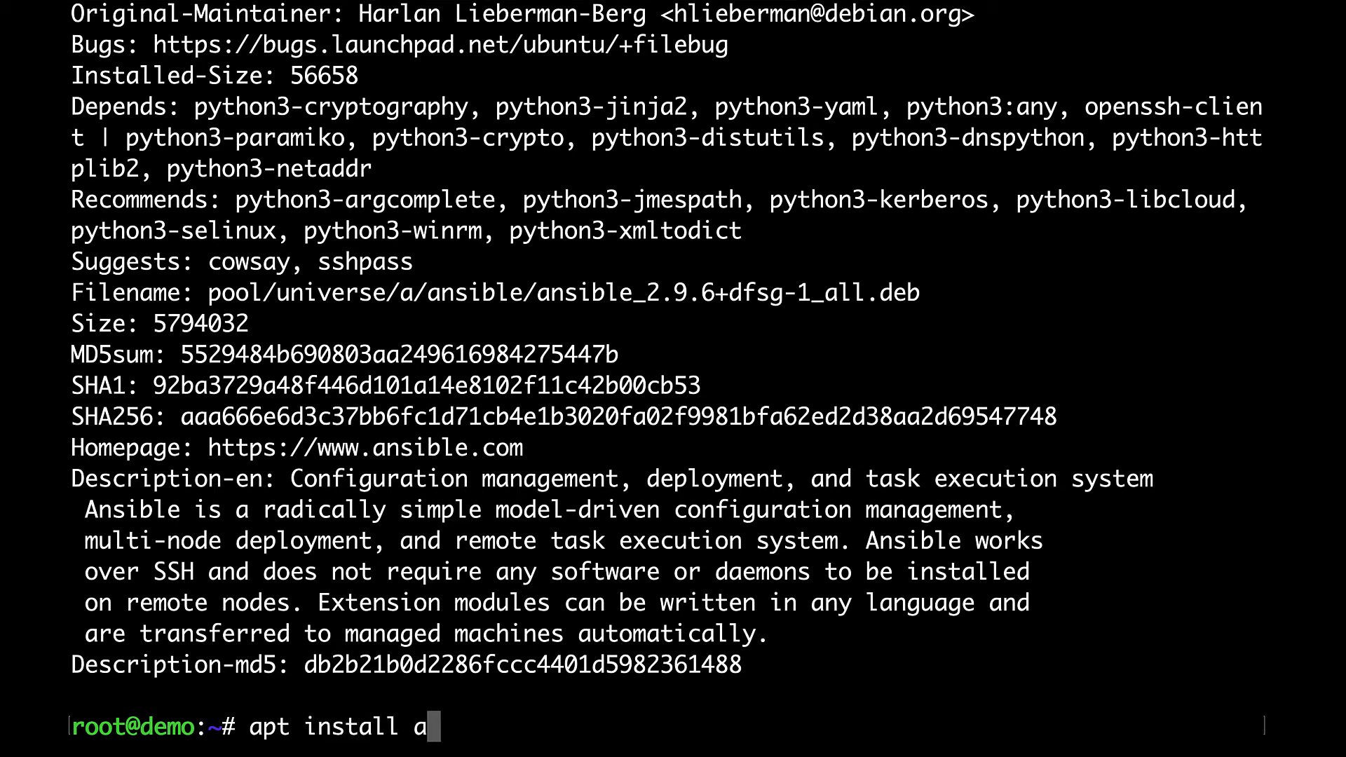
{"action": "type", "text": "nsible"}
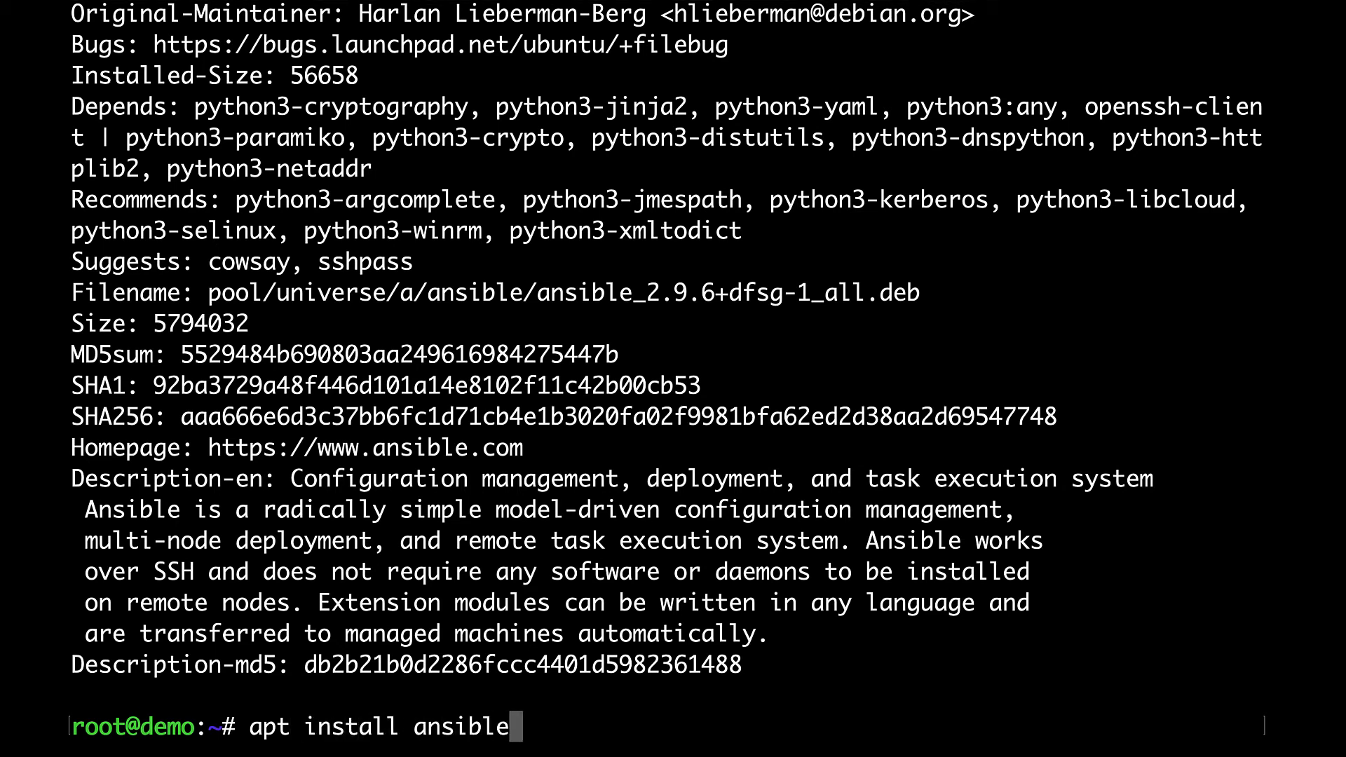
{"action": "type", "text": "-base"}
{"action": "key", "text": "Return"}
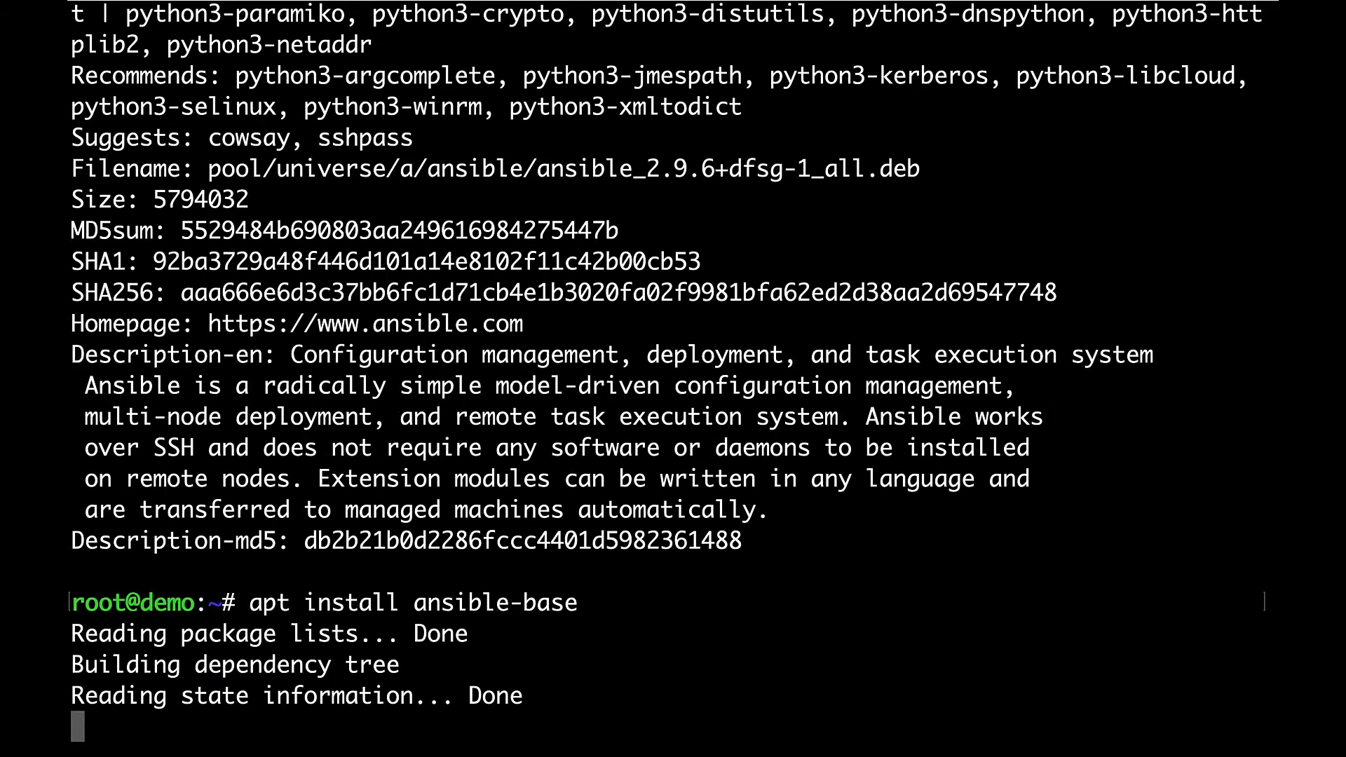
{"action": "type", "text": "y"}
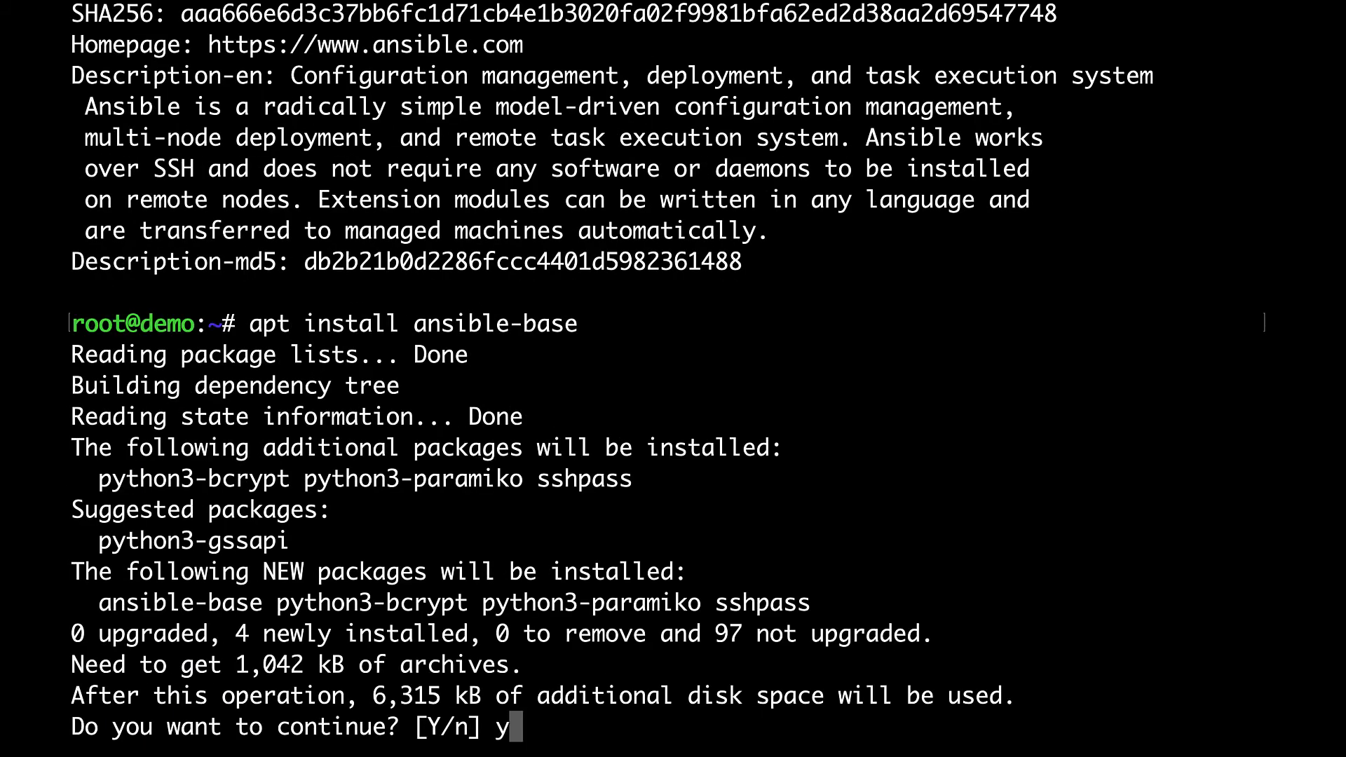
{"action": "key", "text": "Return"}
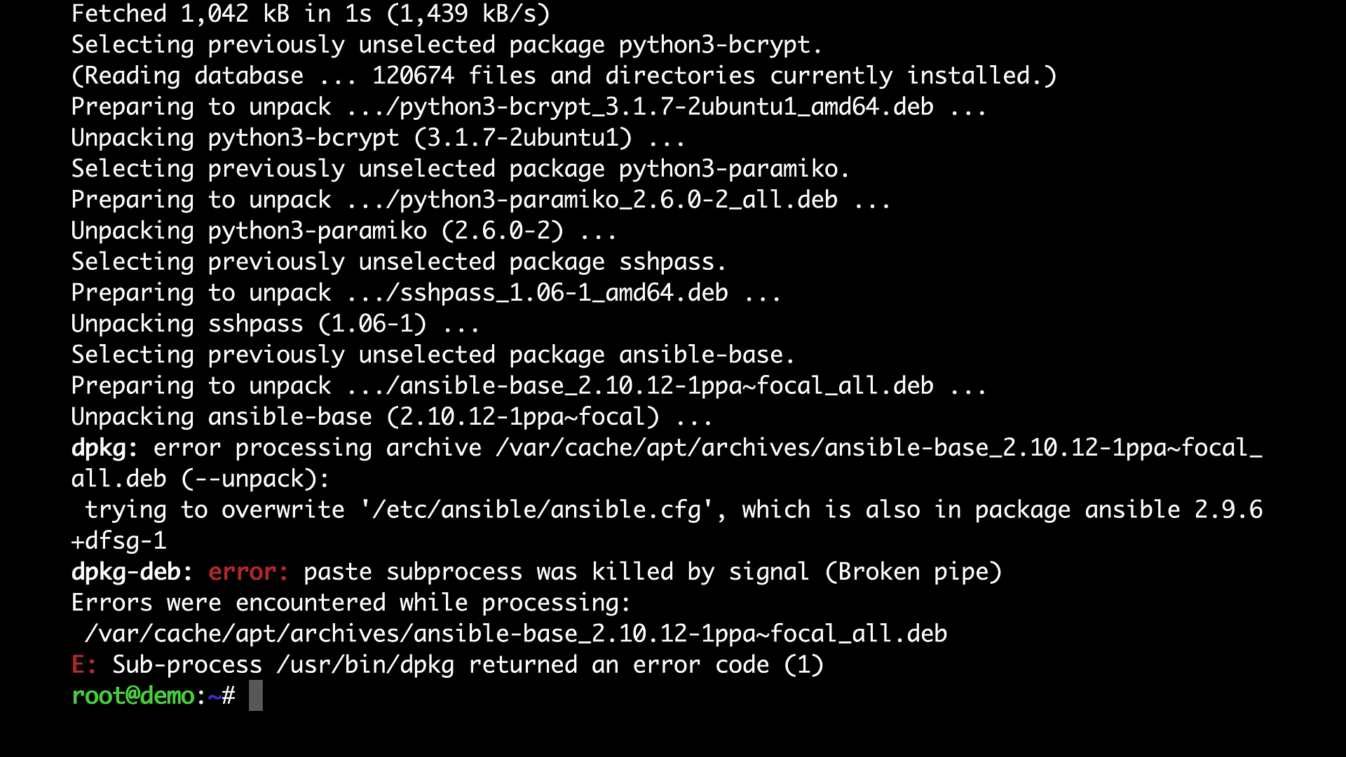
{"action": "type", "text": "apt remove ansible"}
Step: Remove ansible 2.9.6, then rerun apt install ansible-base to install 2.10.12
{"action": "key", "text": "Return"}
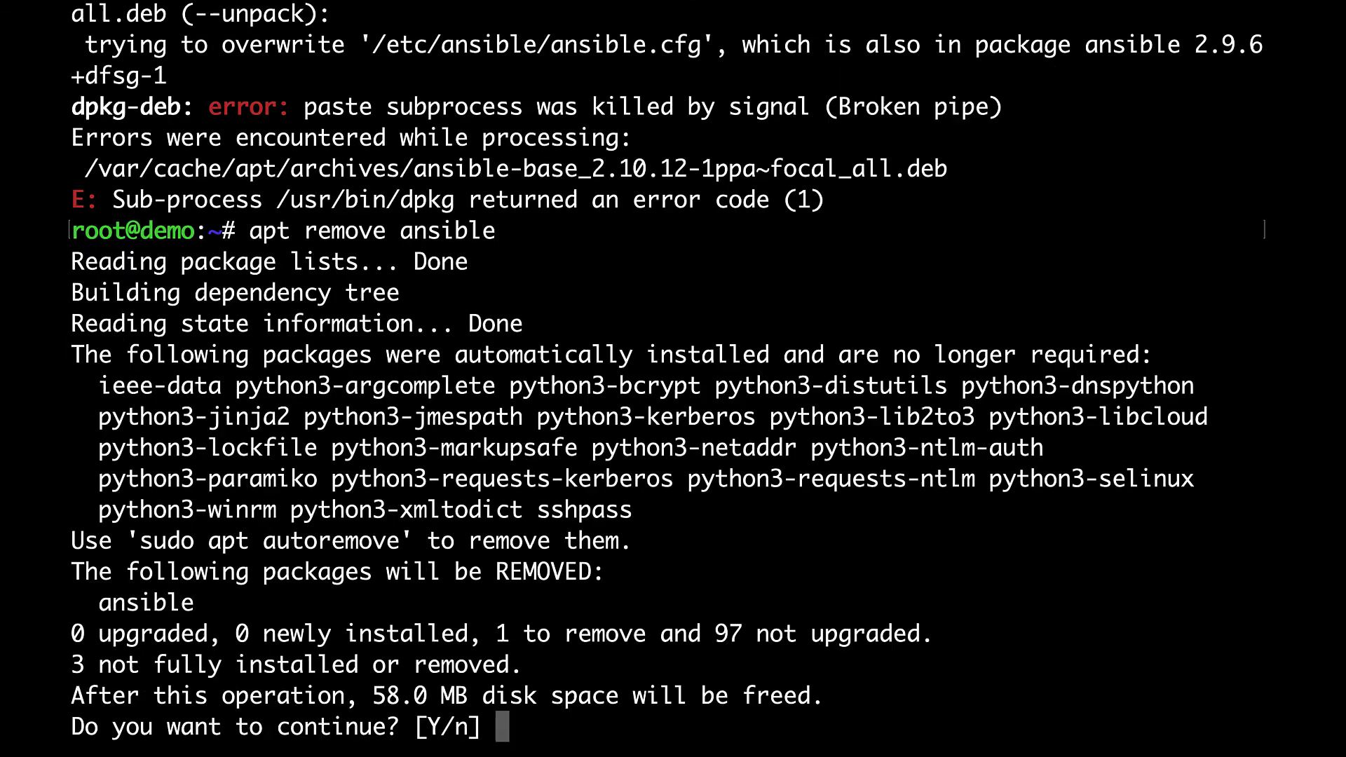
{"action": "type", "text": "y"}
{"action": "key", "text": "Return"}
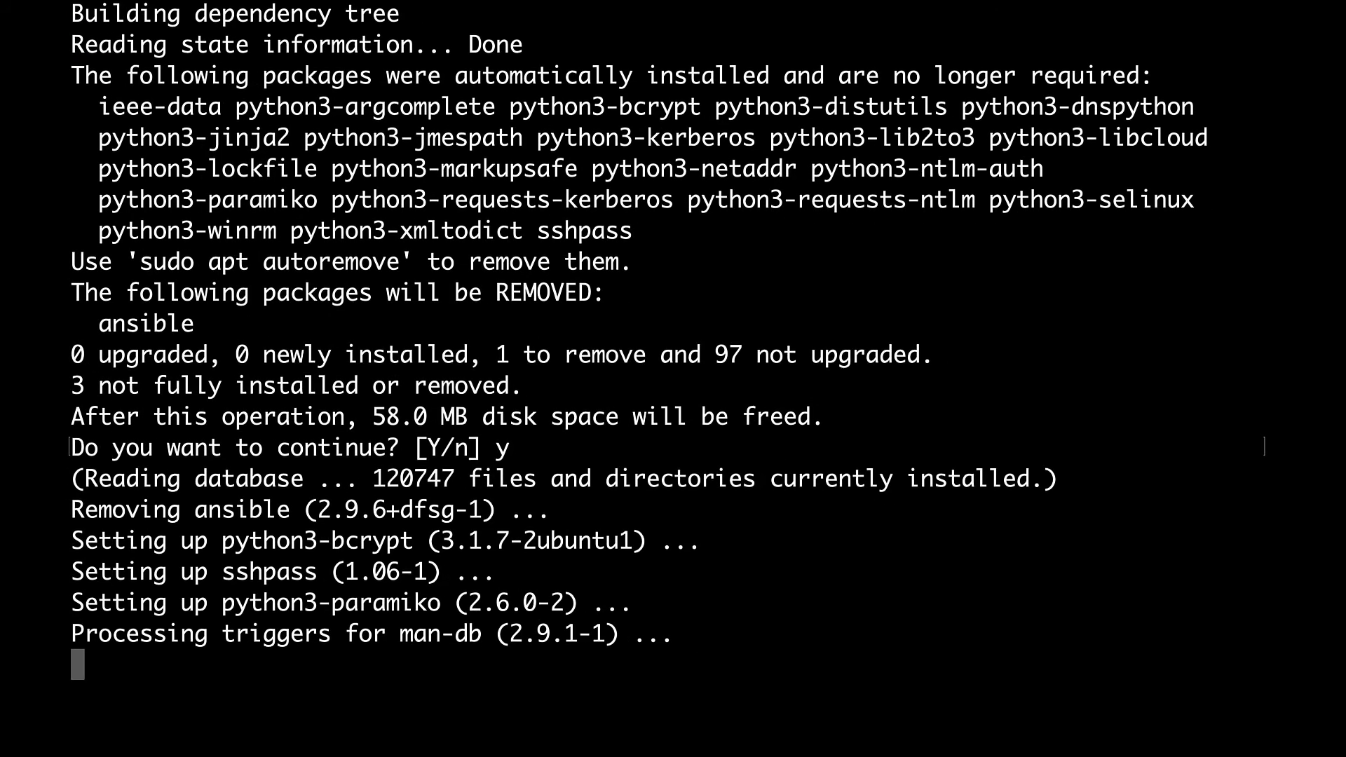
{"action": "key", "text": "Up"}
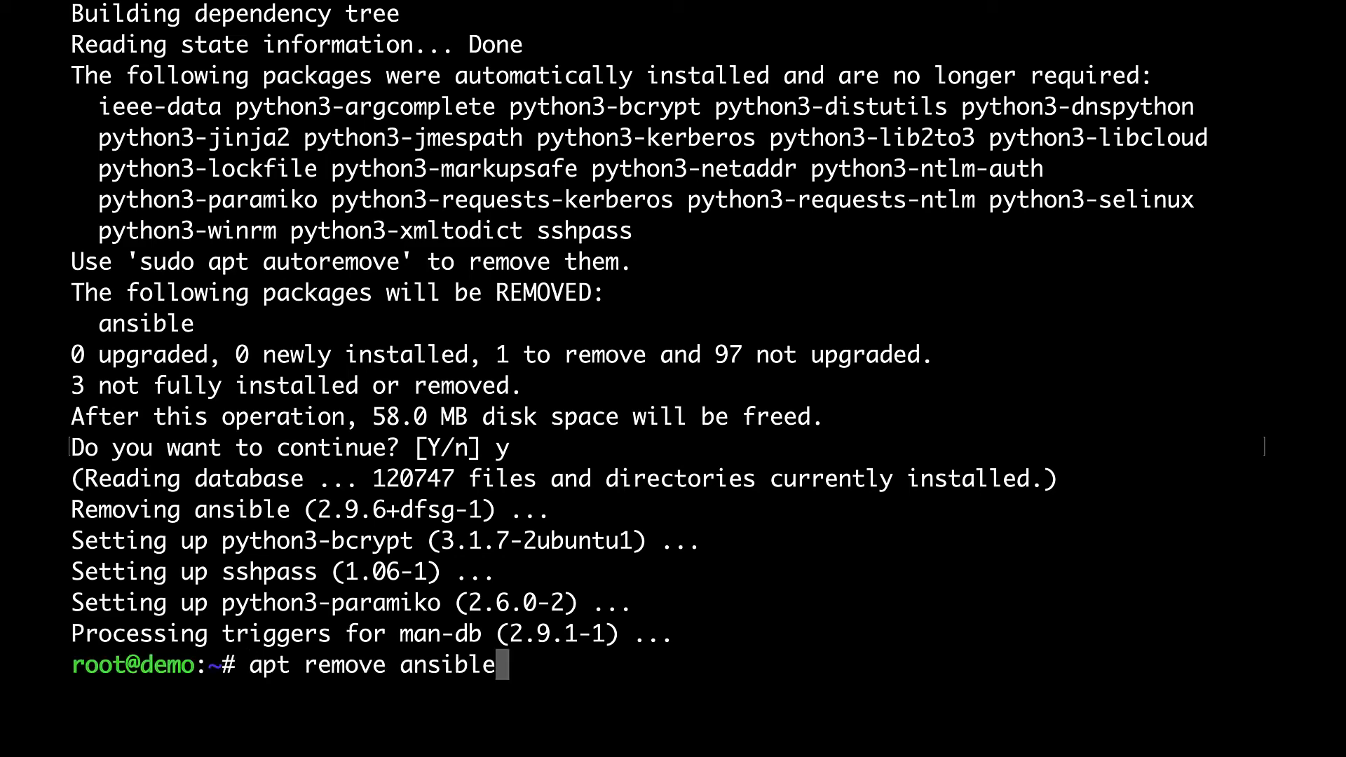
{"action": "key", "text": "ctrl+u"}
{"action": "type", "text": "apt install ansible-base"}
{"action": "key", "text": "Return"}
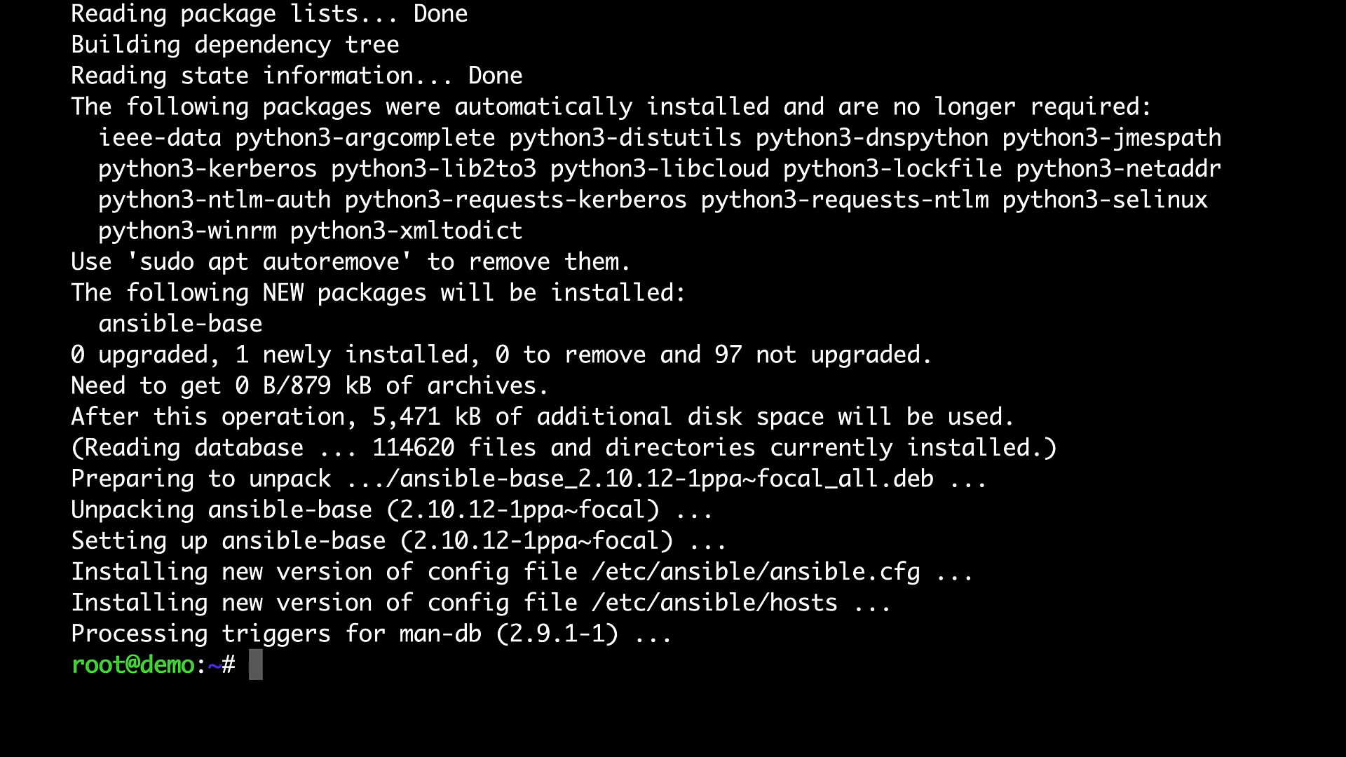
{"action": "type", "text": "ansible --version"}
Step: Run ansible --version to confirm 2.10.12 with /etc/ansible/ansible.cfg and Python 3.8.5
{"action": "key", "text": "Return"}
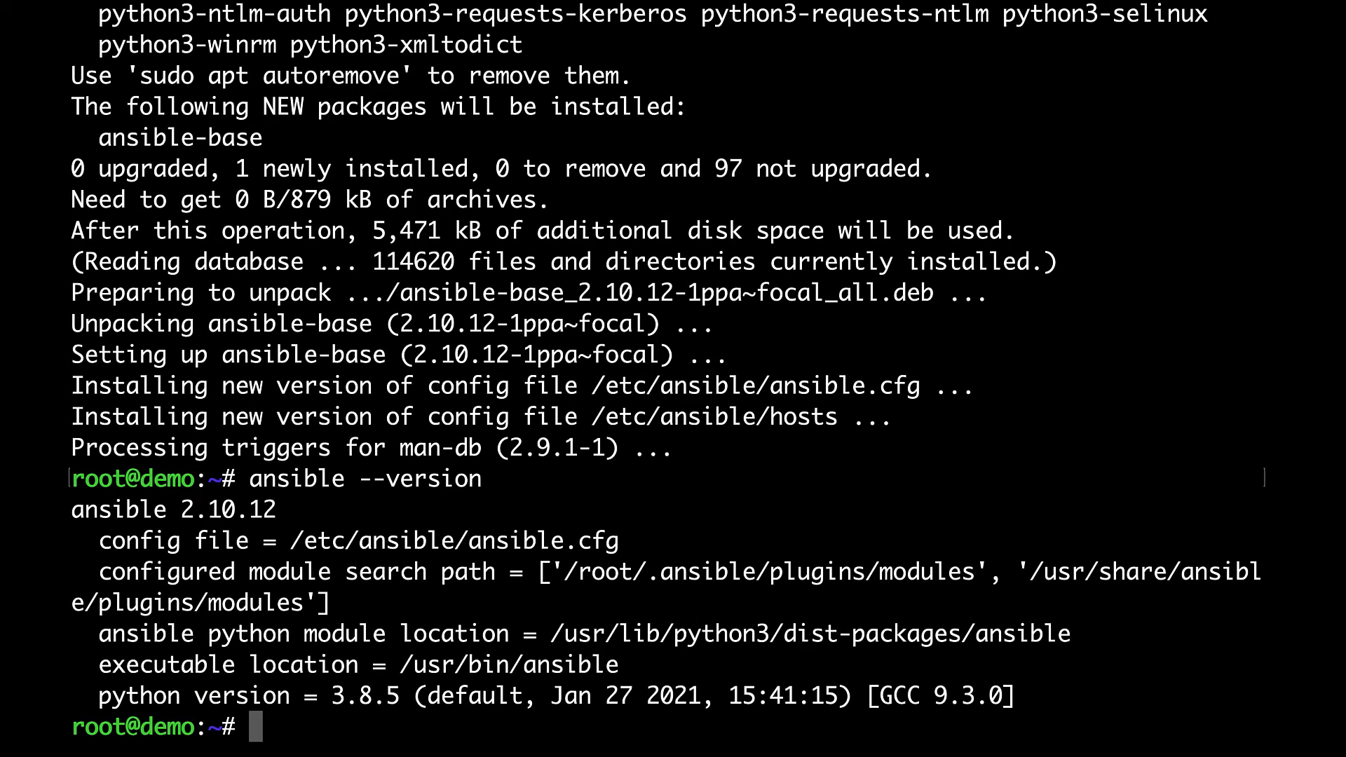